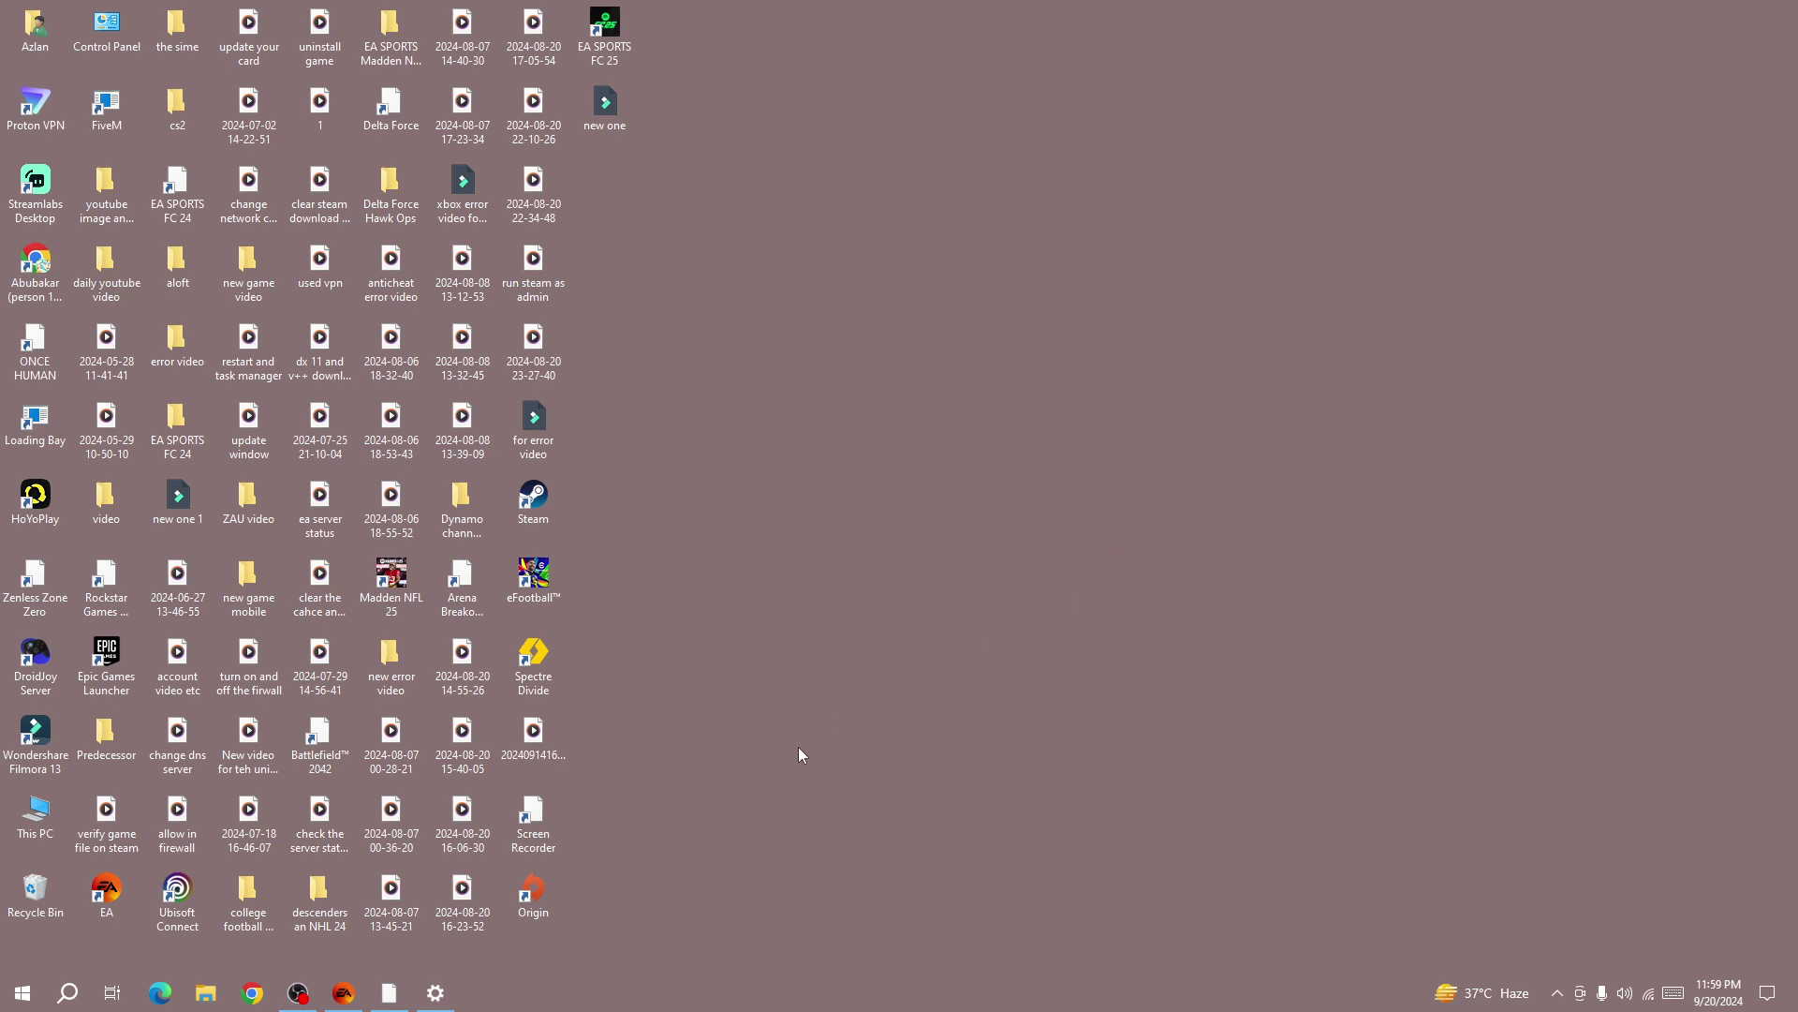
Step: Review running processes in Task Manager and check the EA shortcut's options
key("ctrl+shift+Escape")
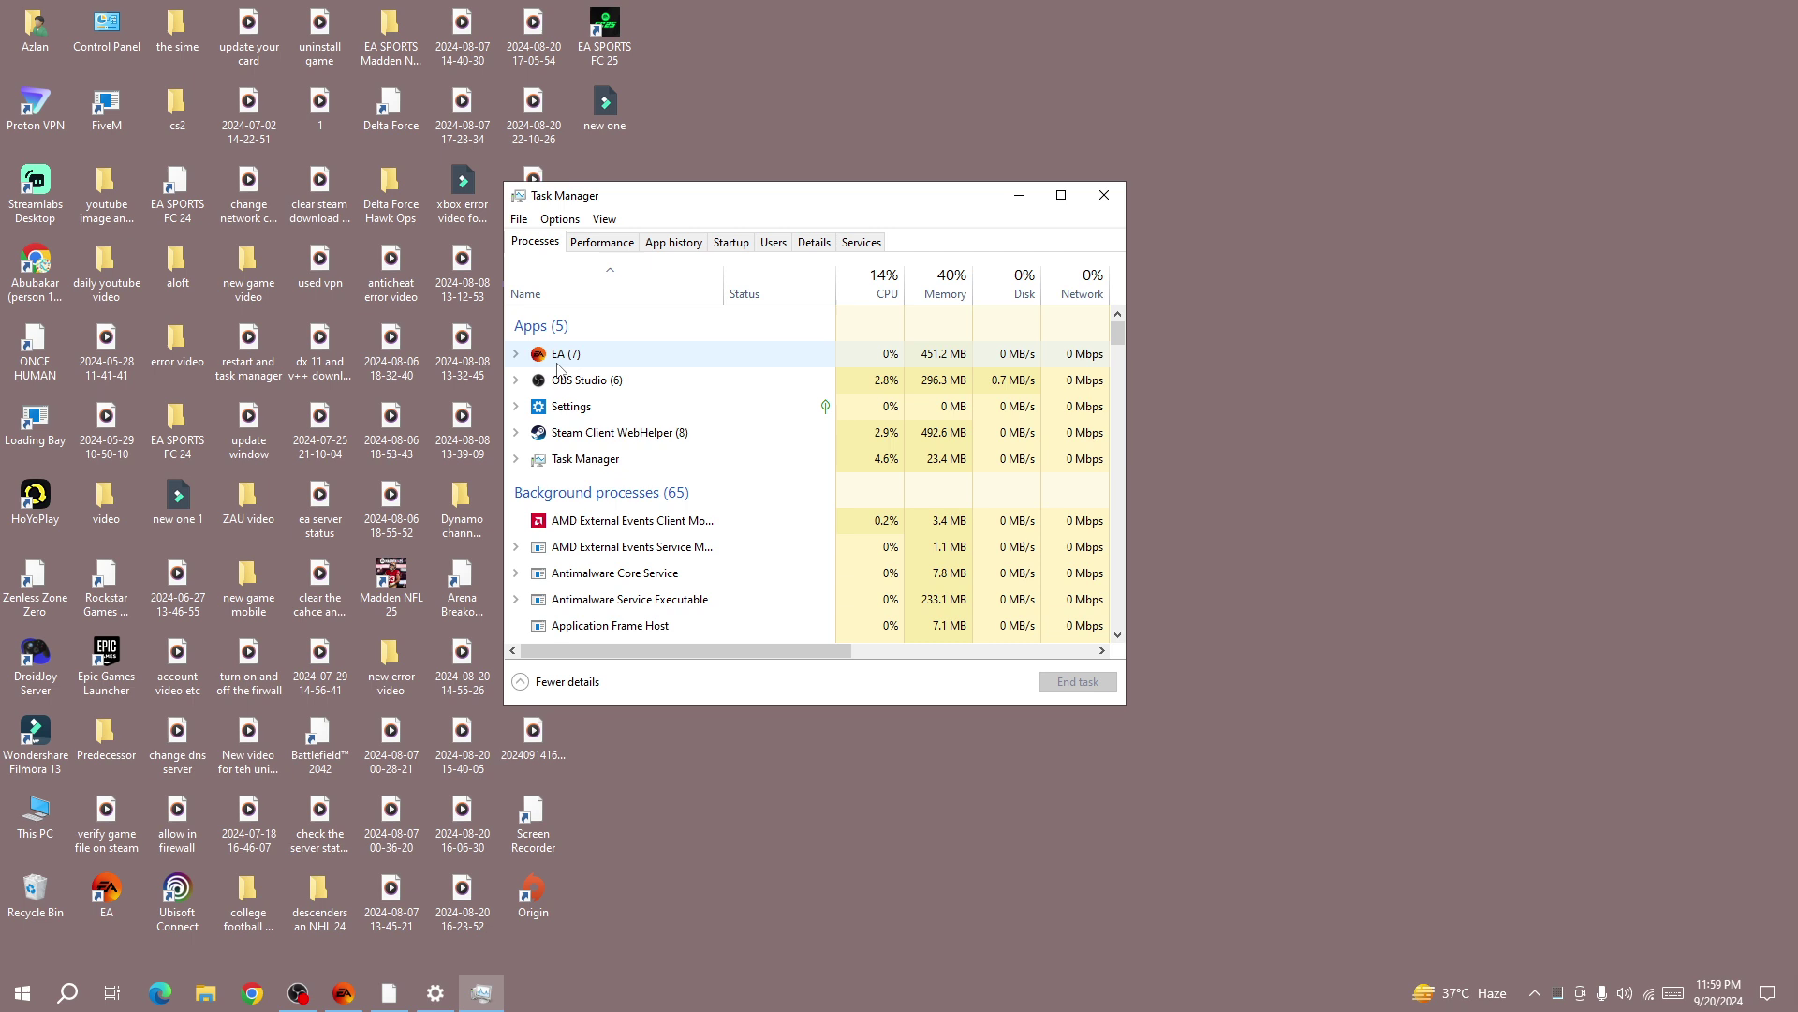
left_click(1103, 196)
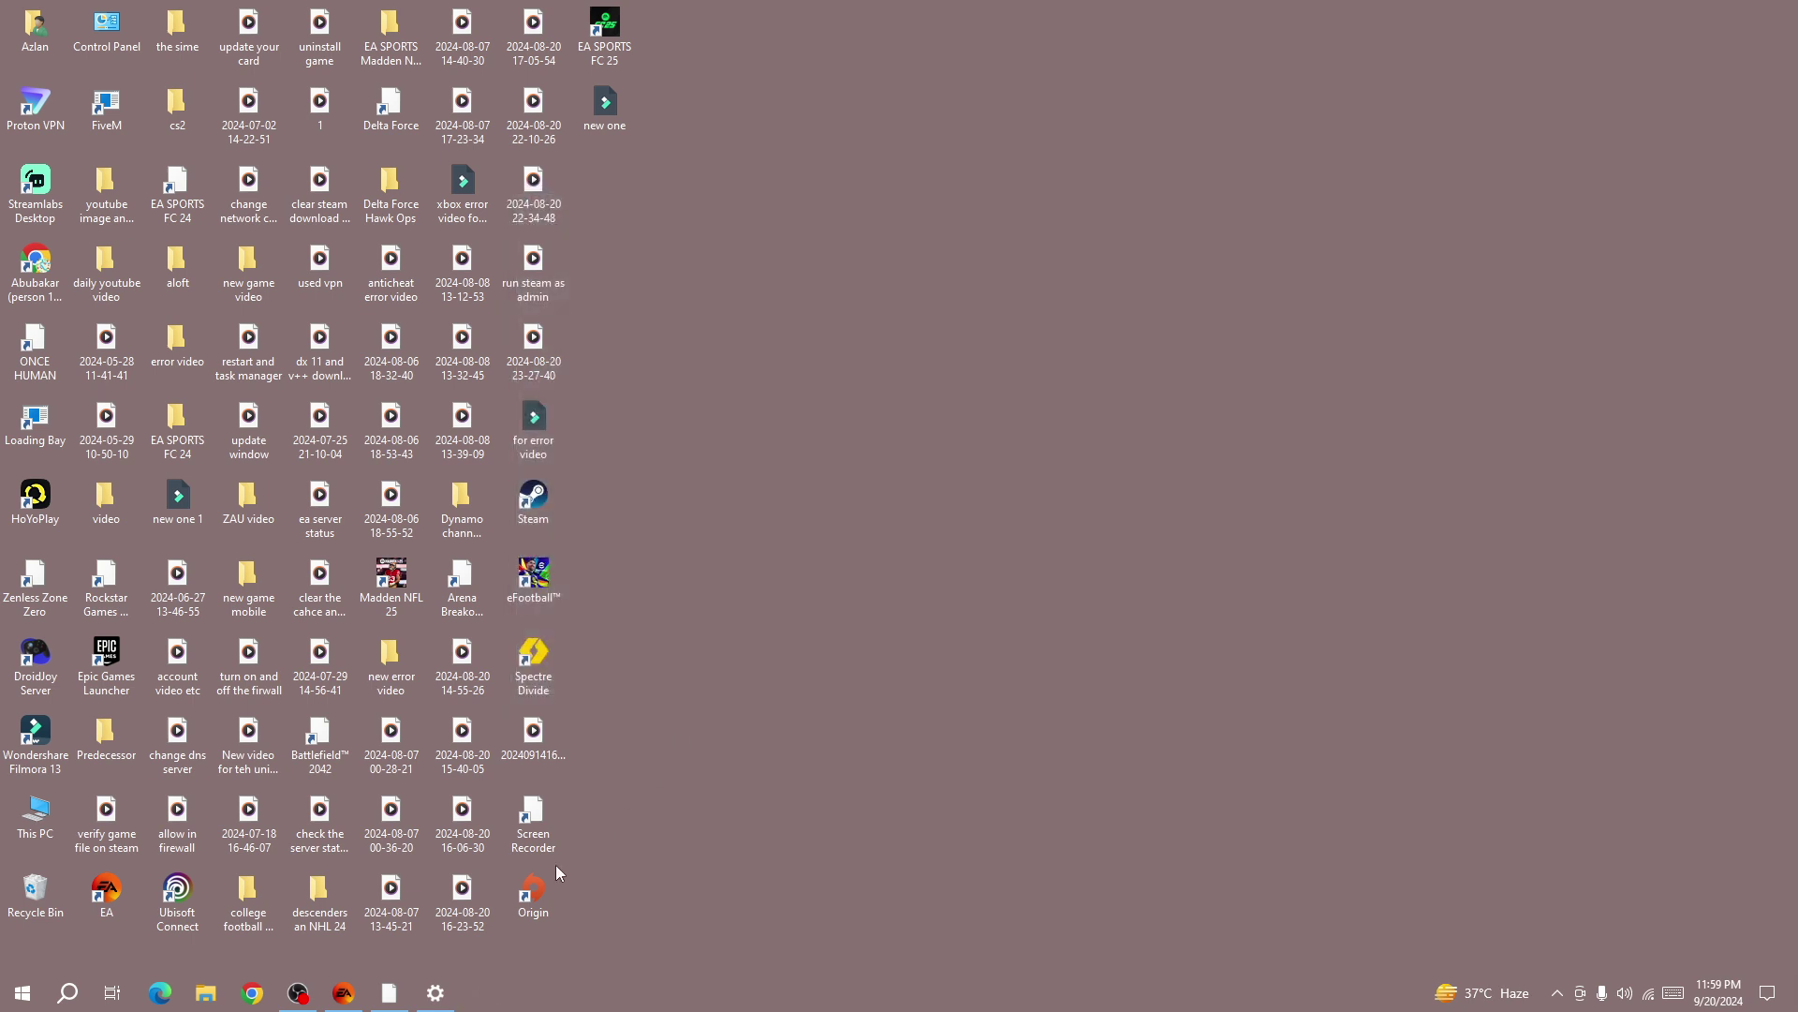
right_click(112, 889)
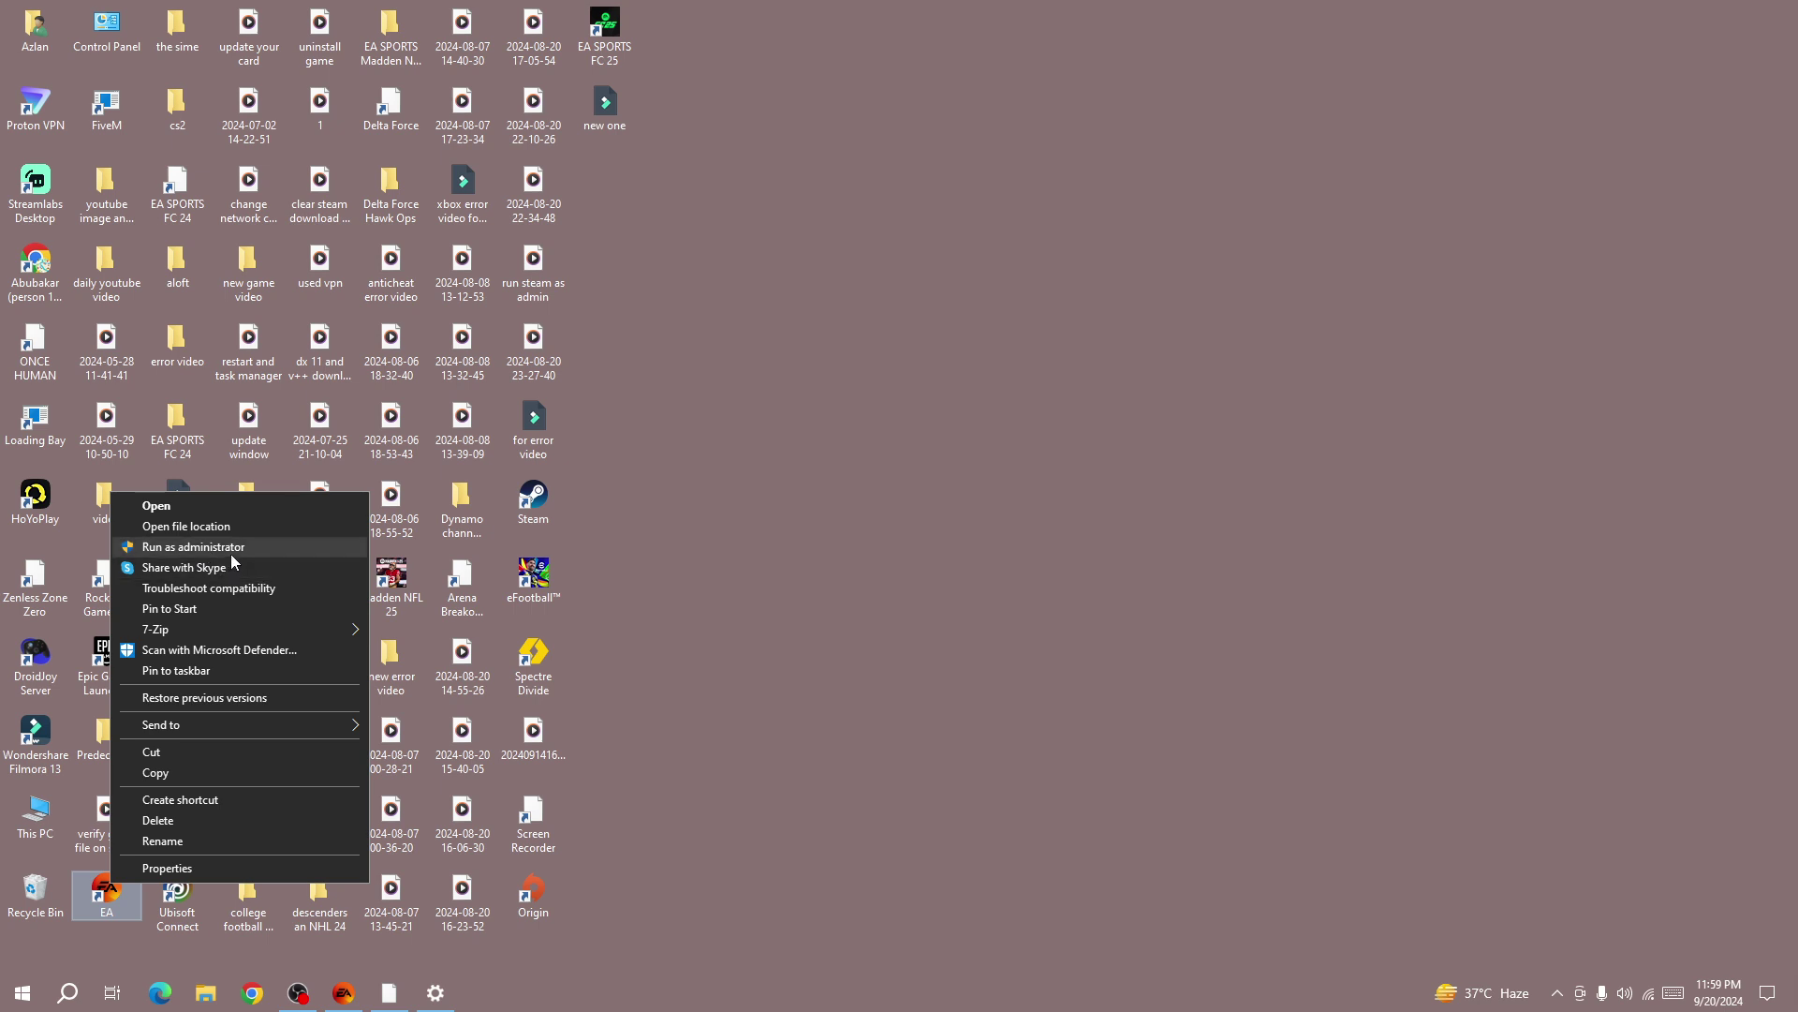
left_click(848, 503)
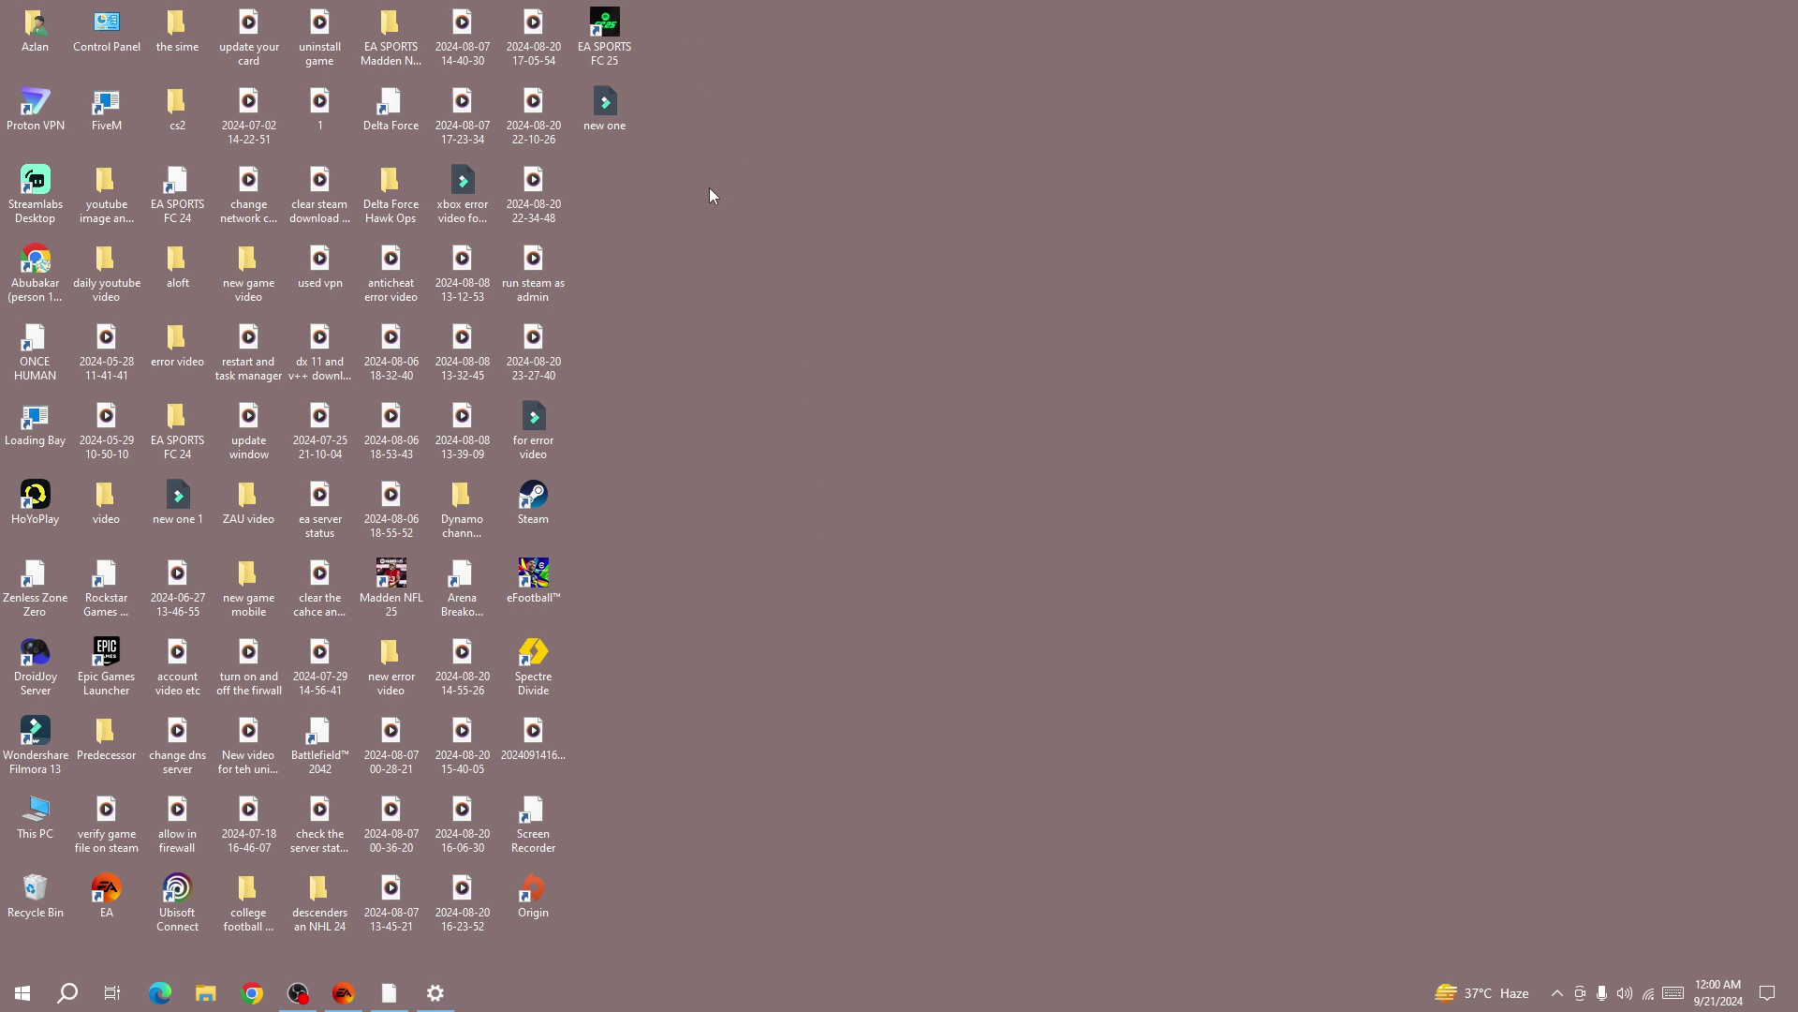
Step: Open the EA SPORTS FC 25 page from the EA app Library
left_click(604, 31)
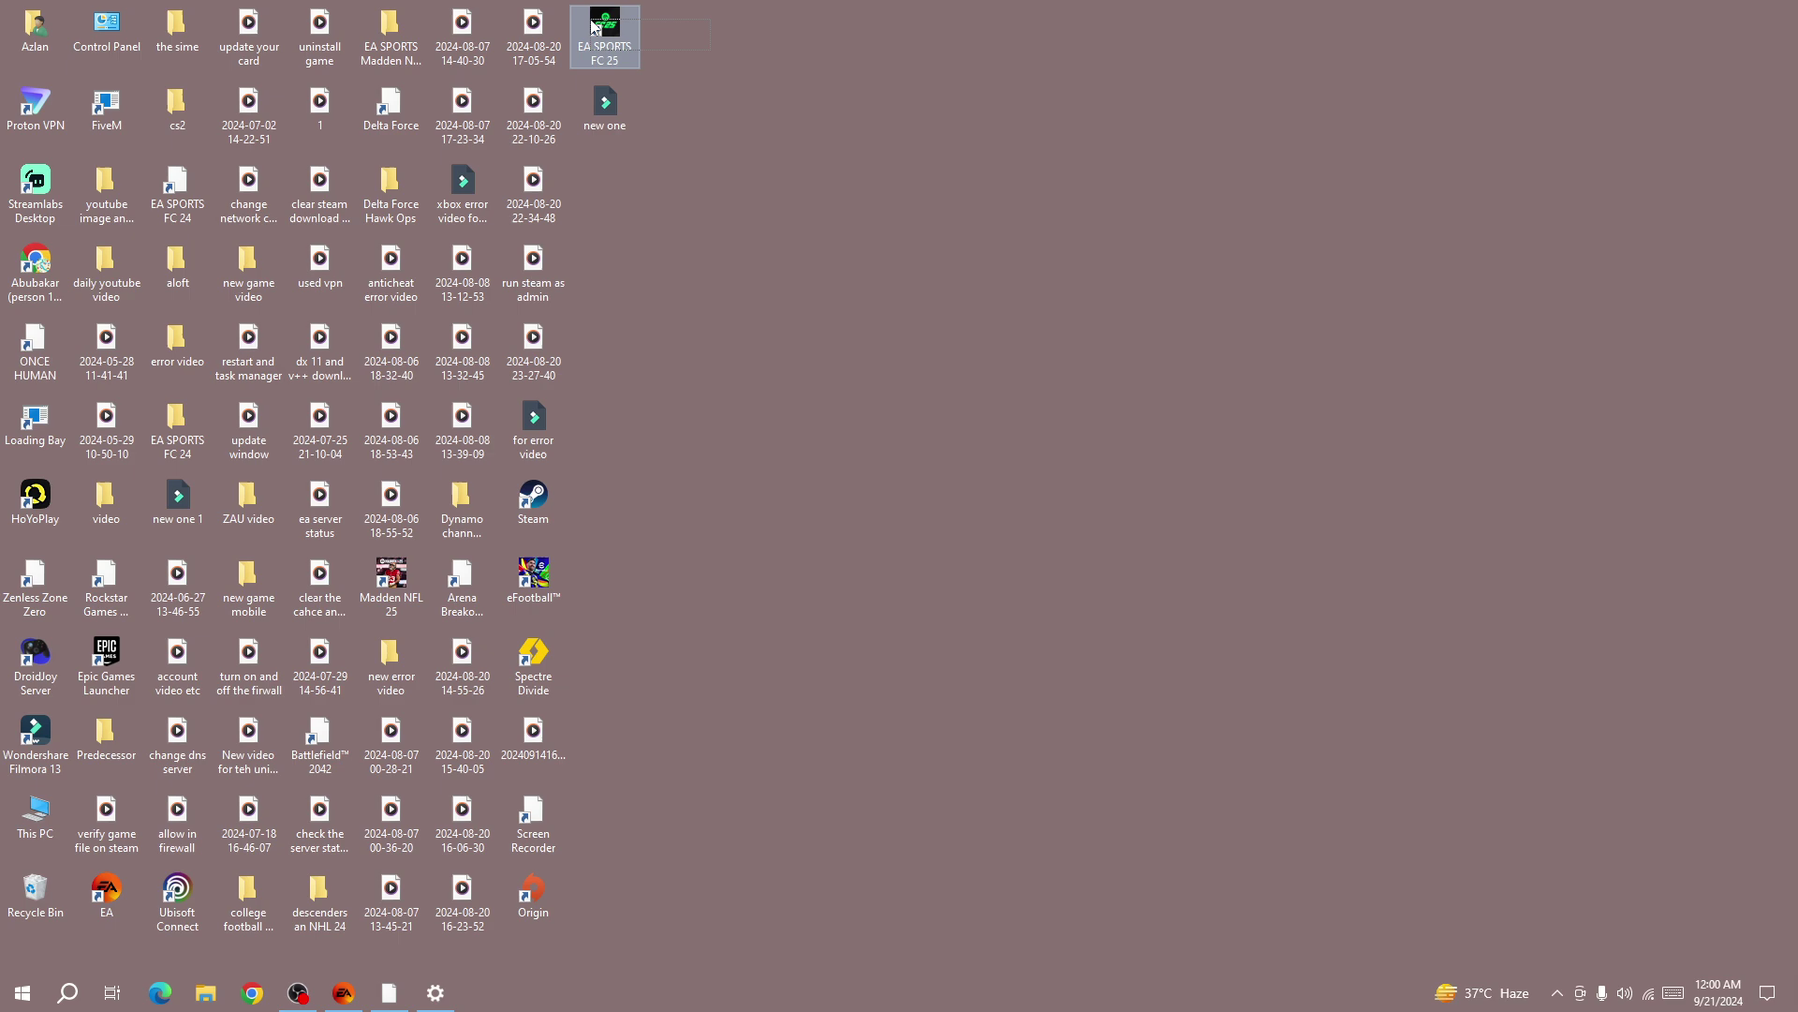
left_click(644, 339)
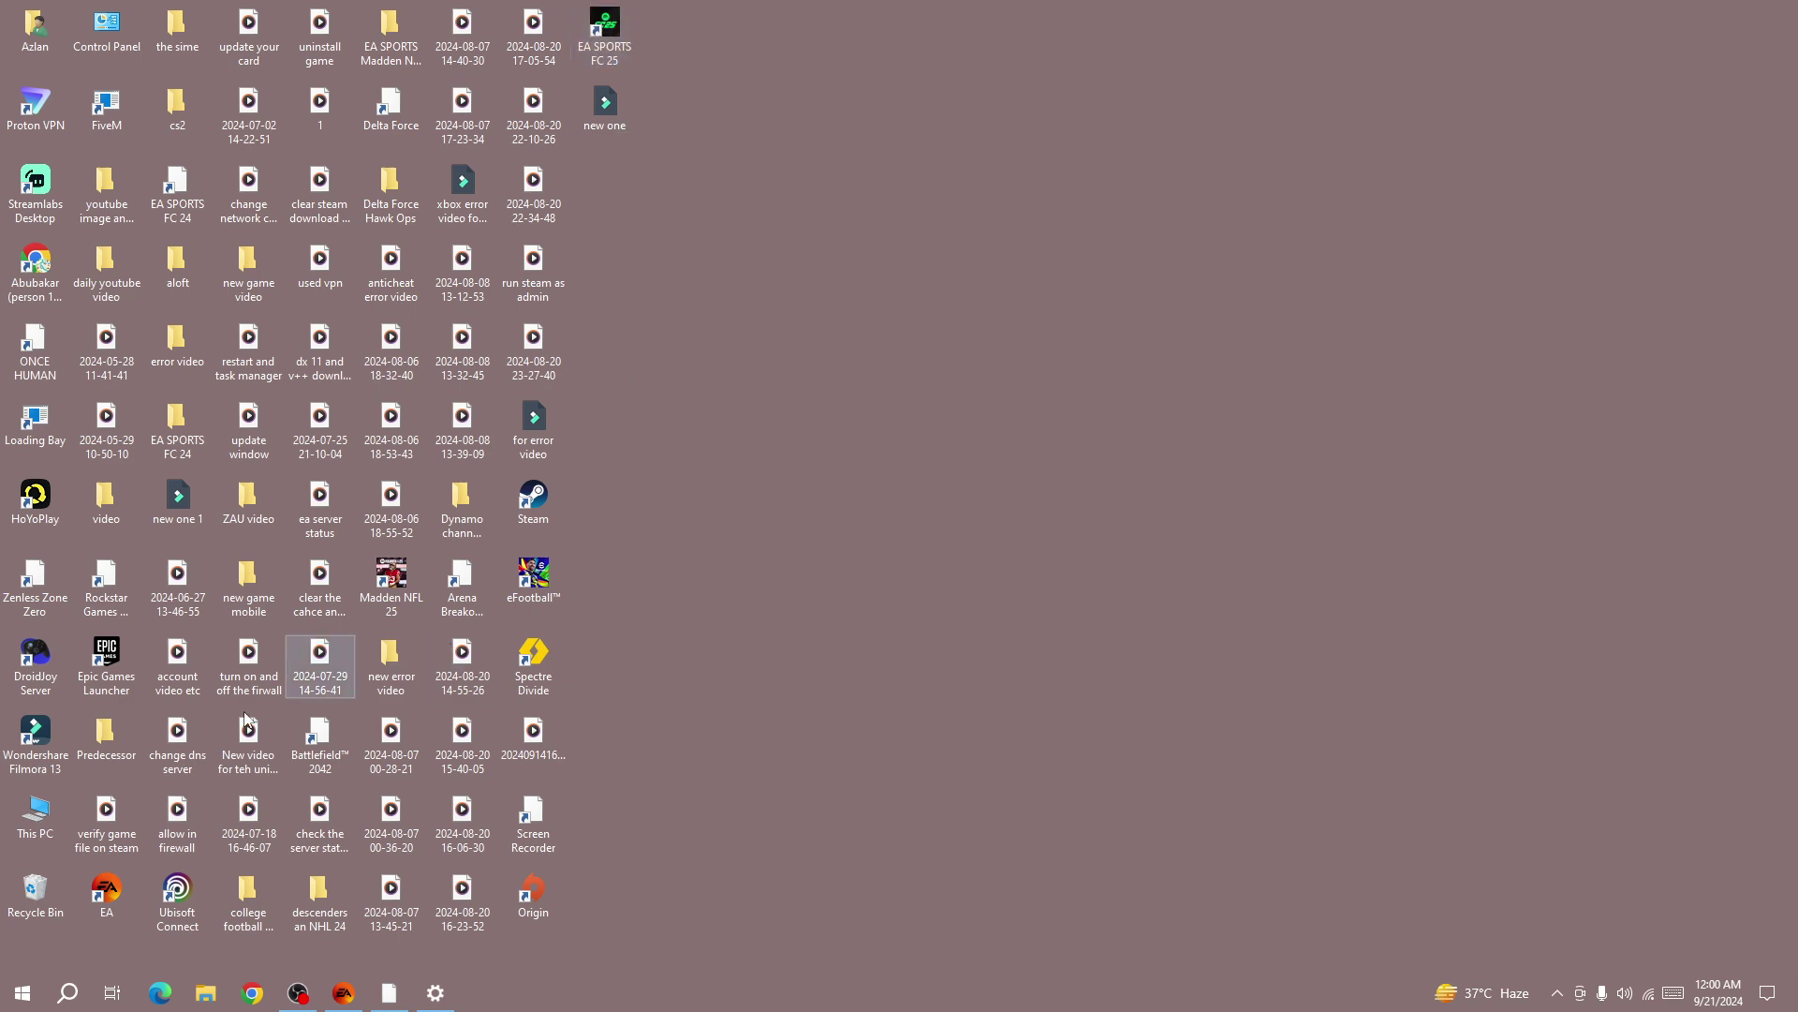
left_click(342, 994)
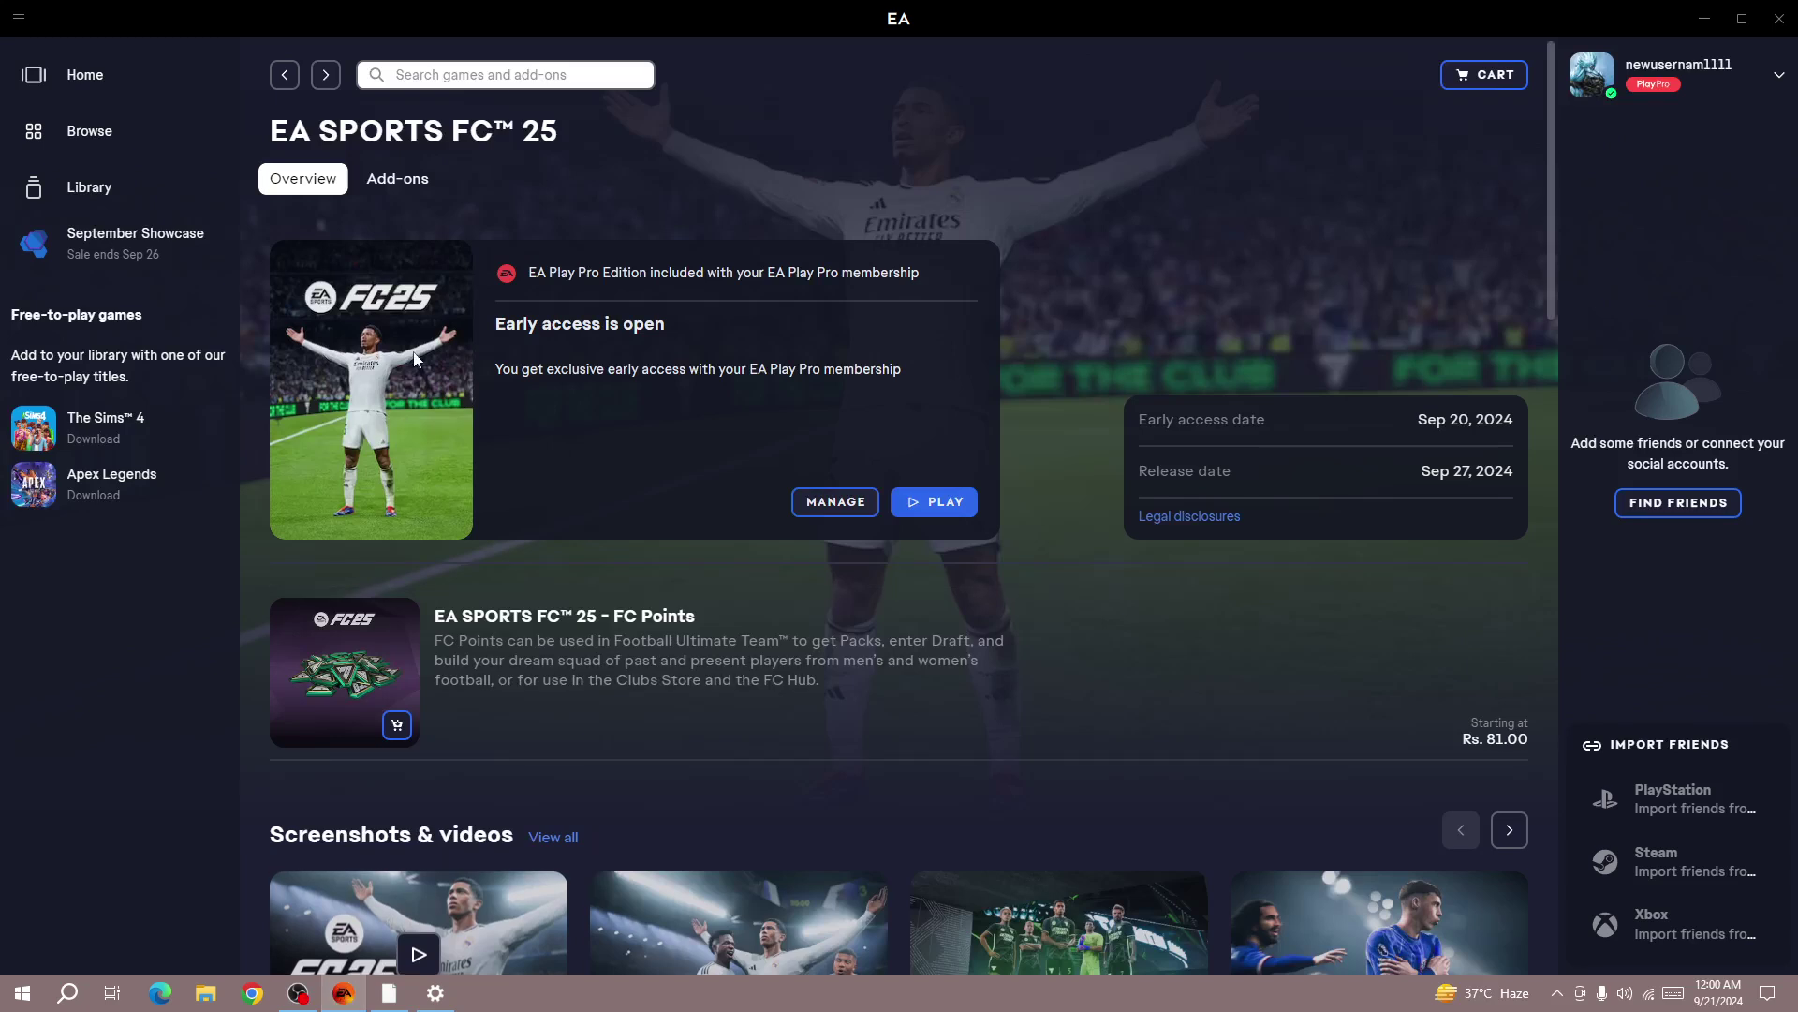
left_click(94, 192)
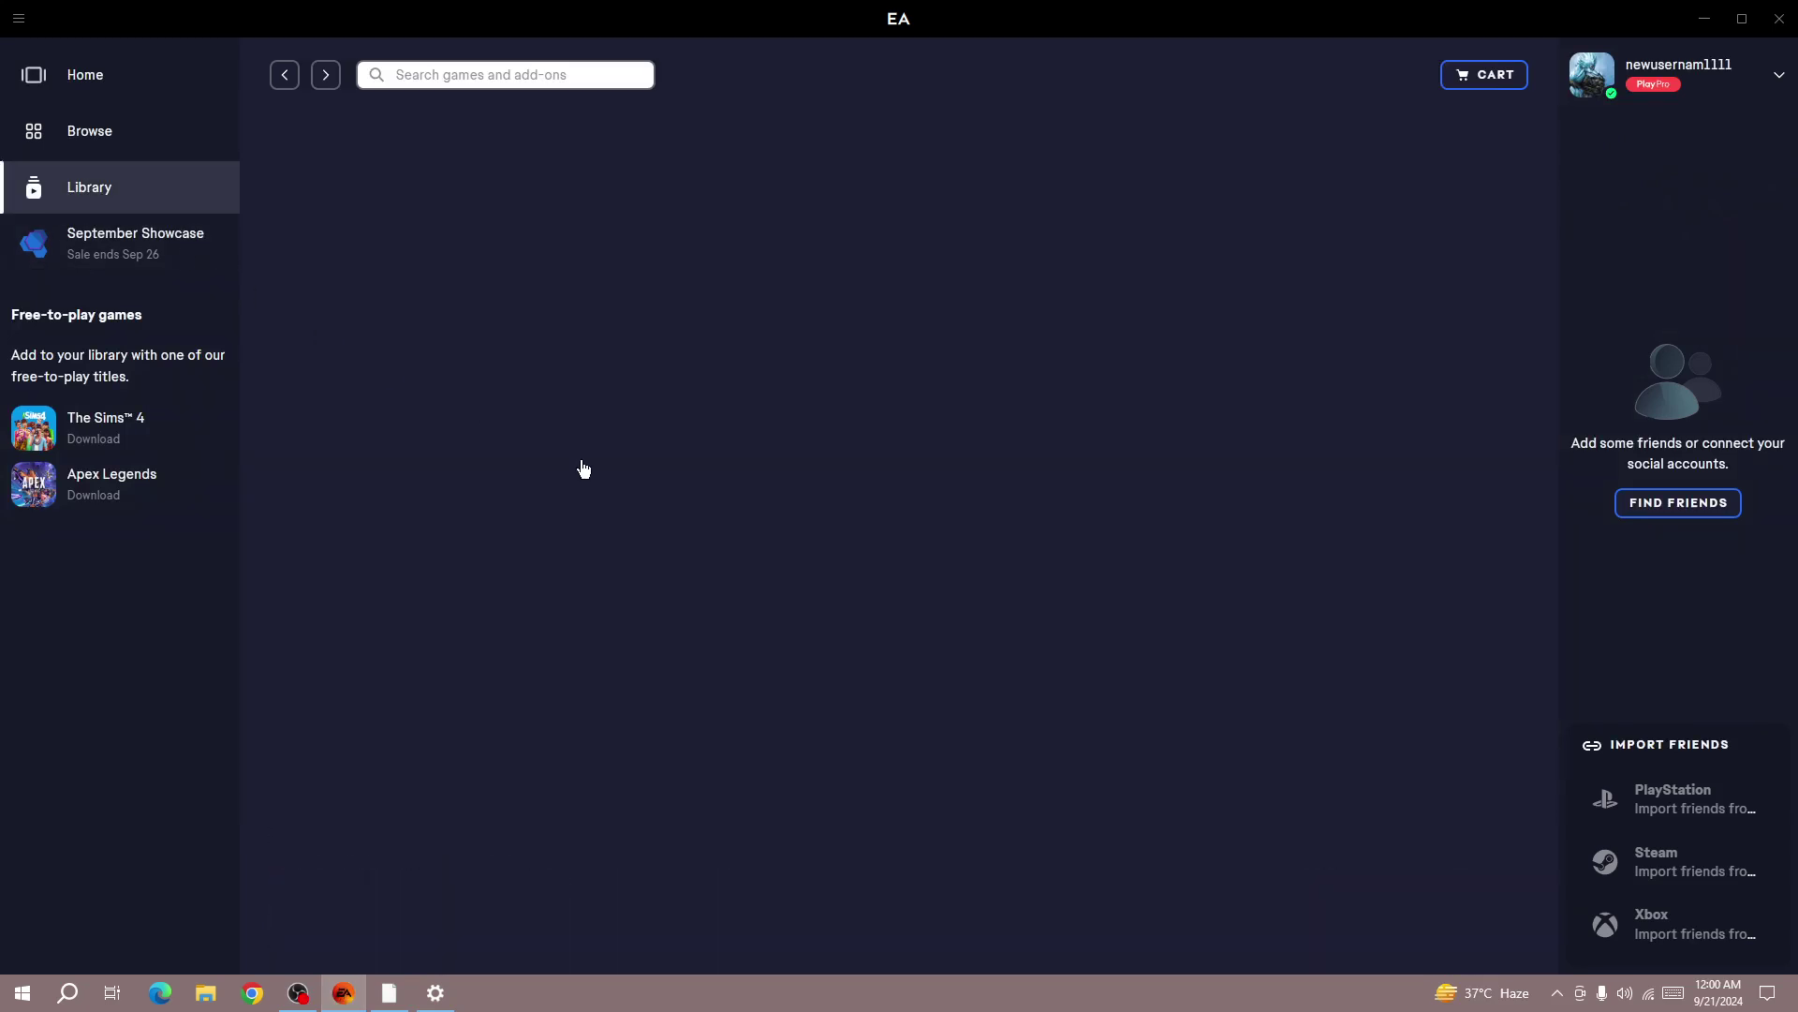
left_click(395, 438)
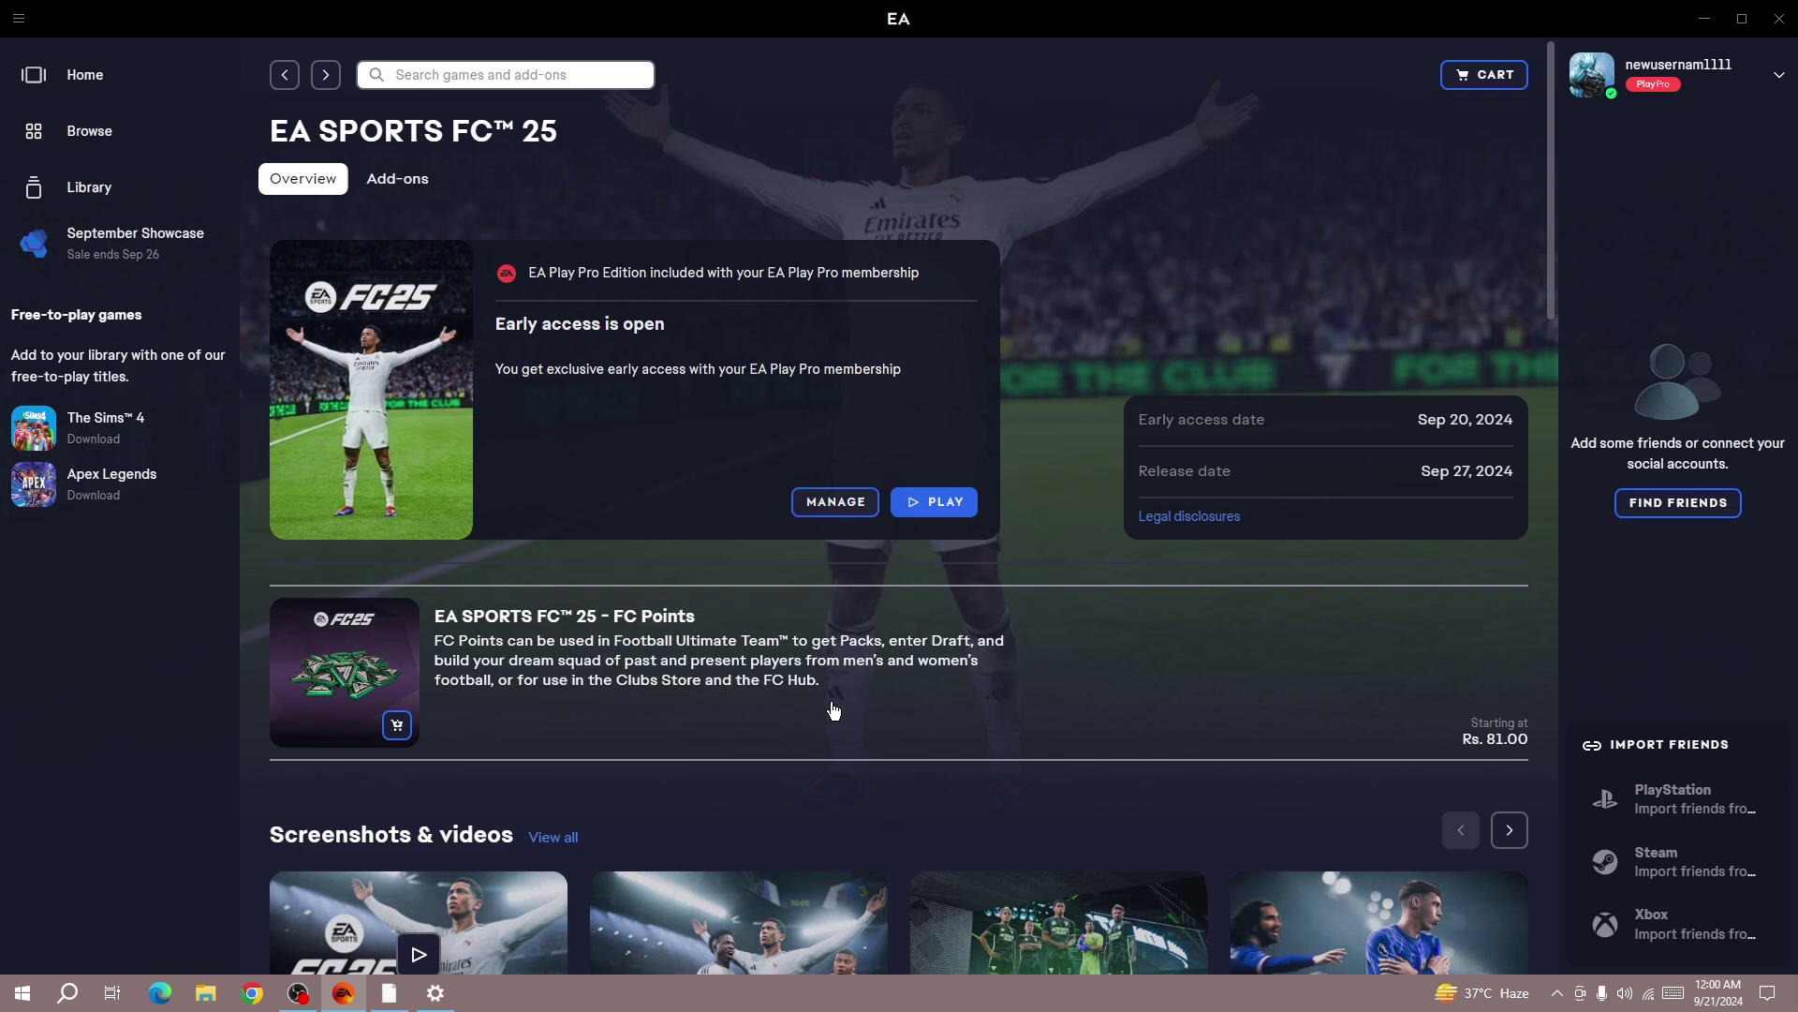
Step: Open Chrome with a profile and show the AMD drivers support page maximized
left_click(251, 997)
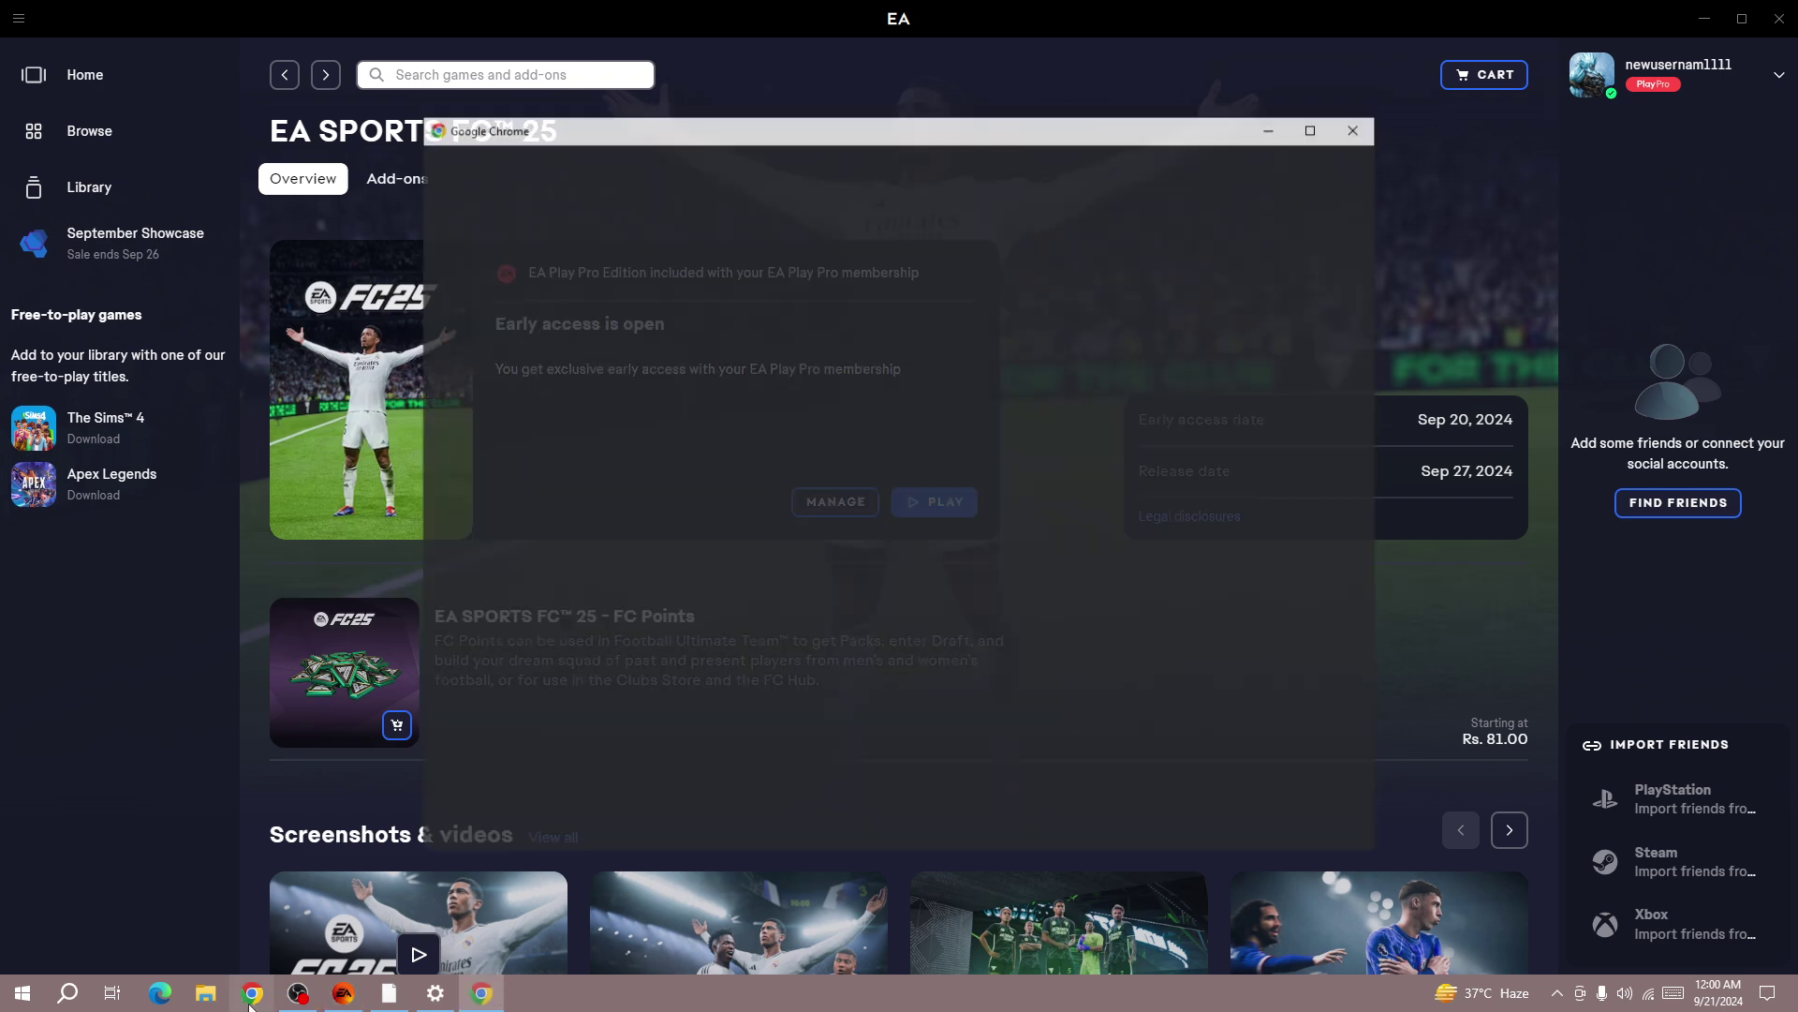
left_click(766, 572)
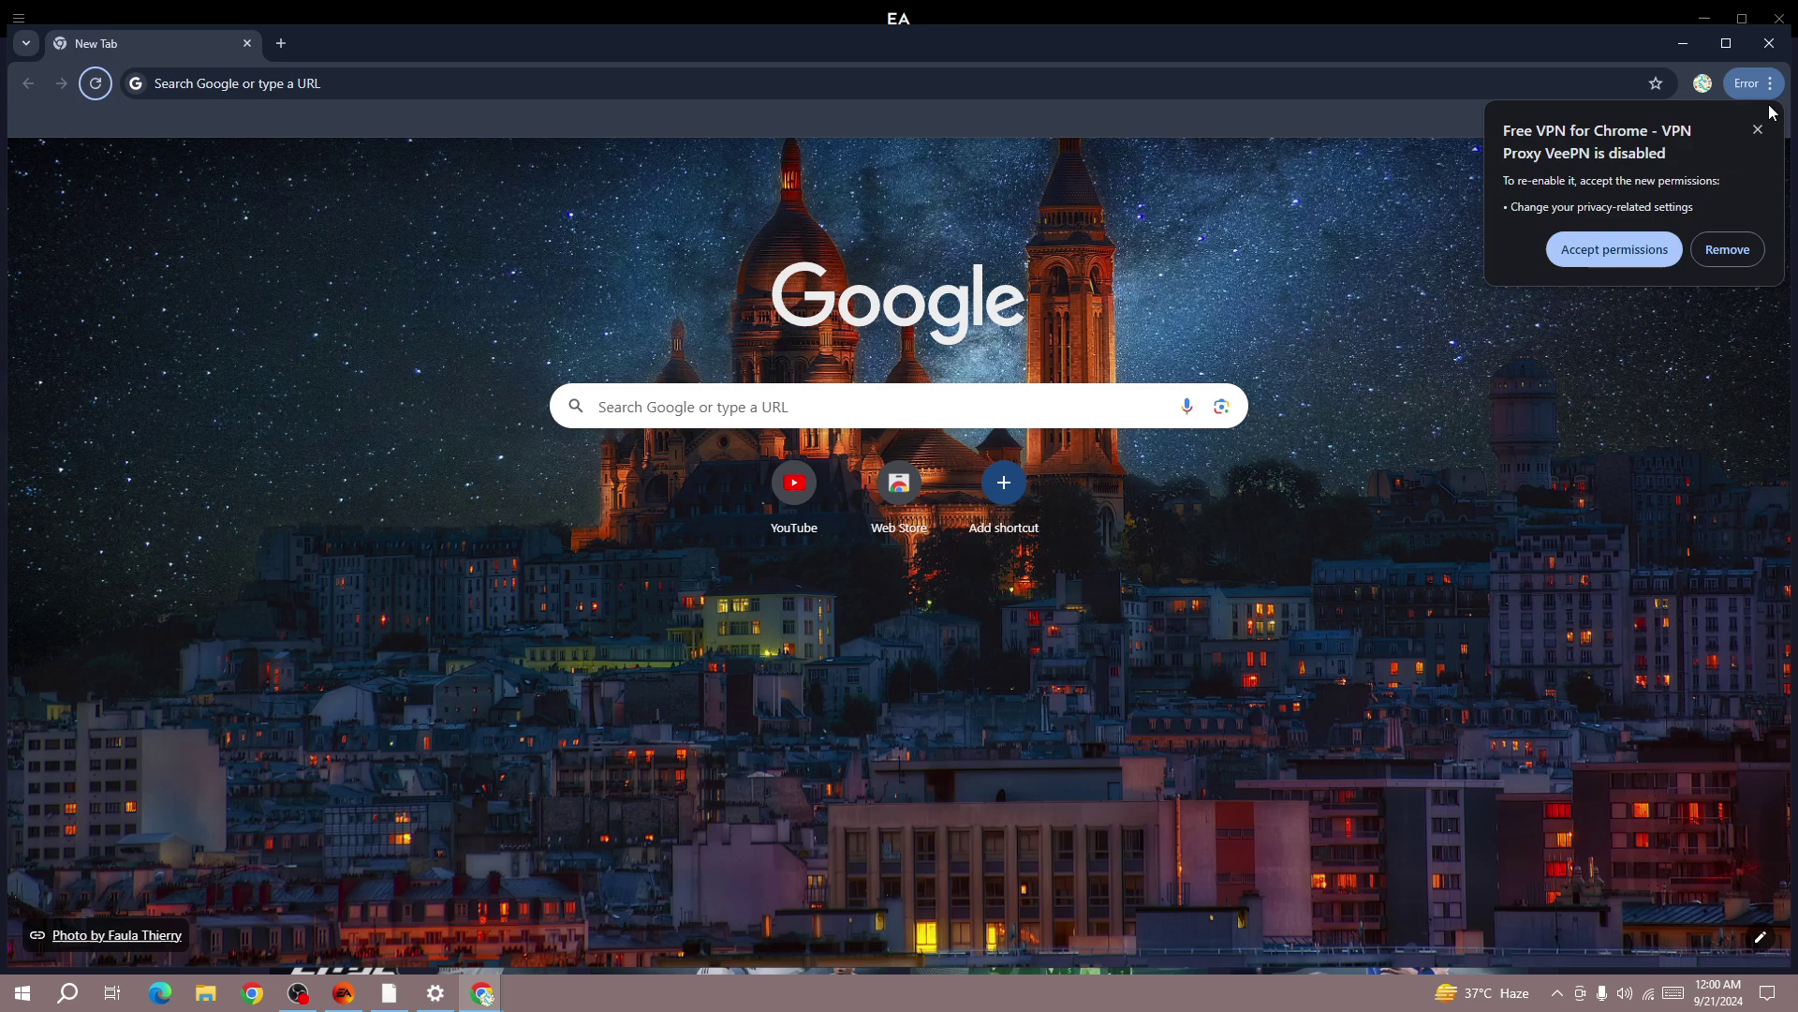
left_click(1770, 42)
left_click(485, 994)
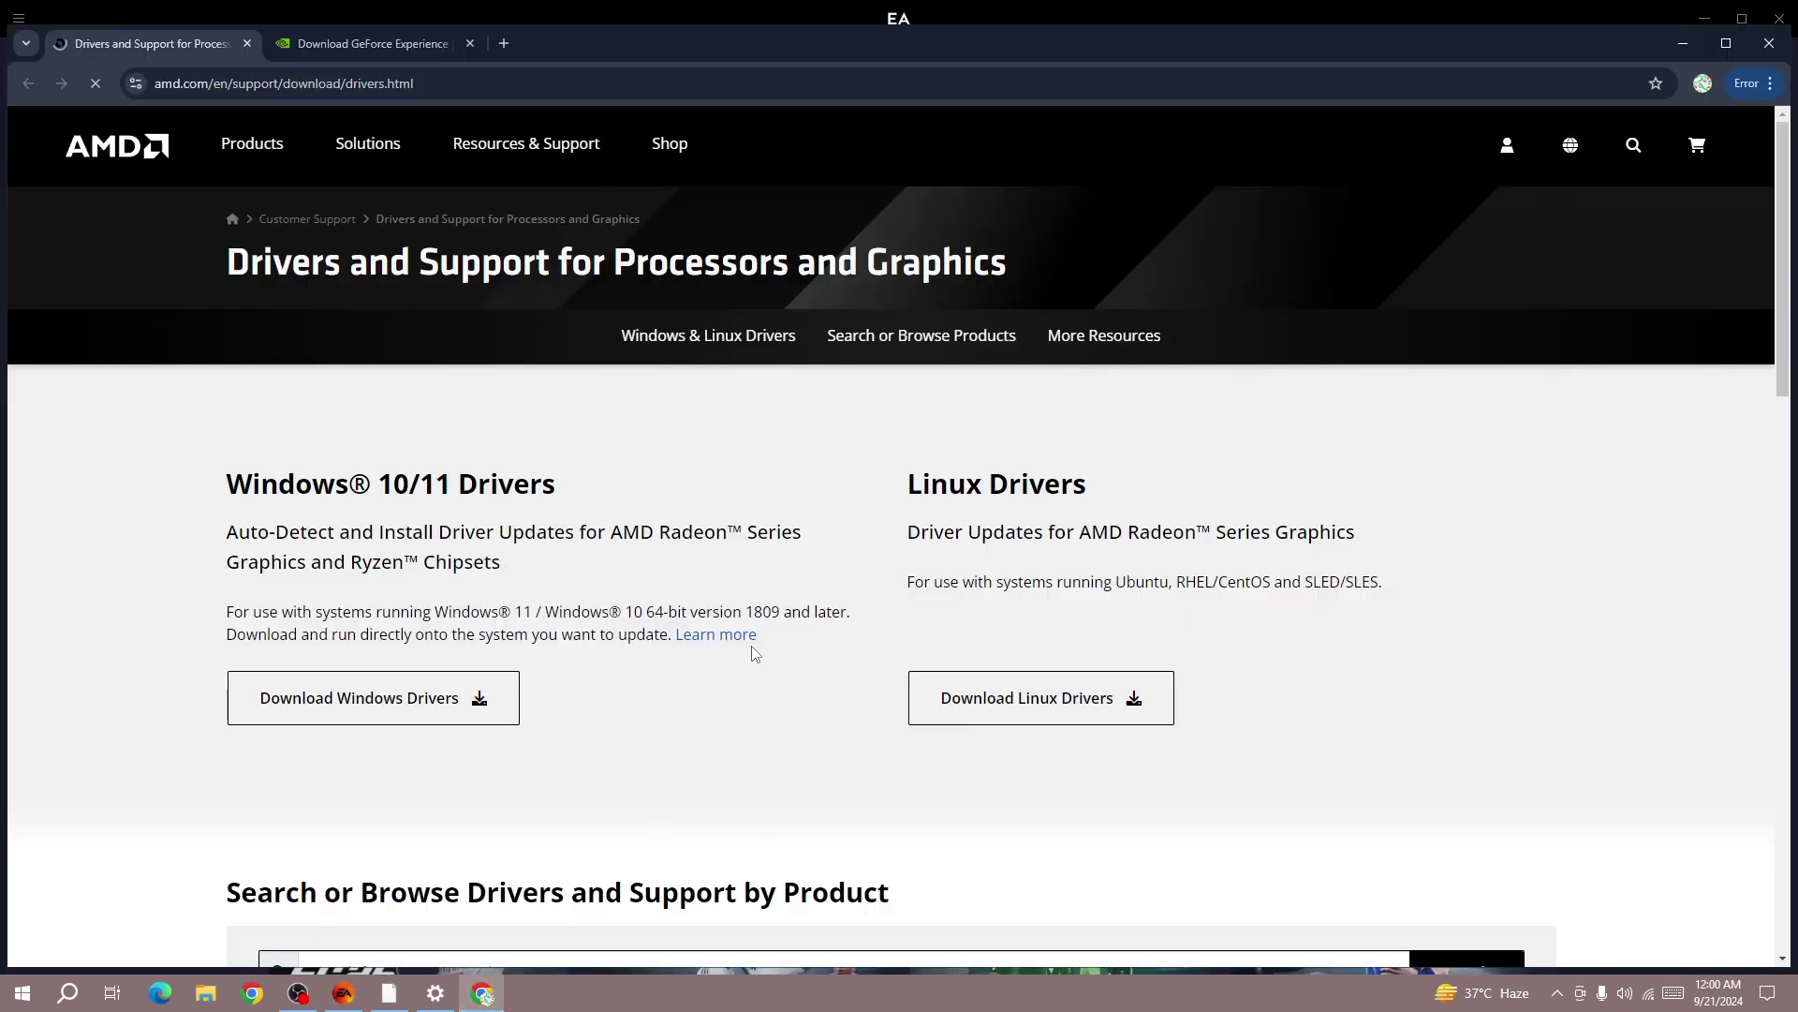
left_click(1706, 47)
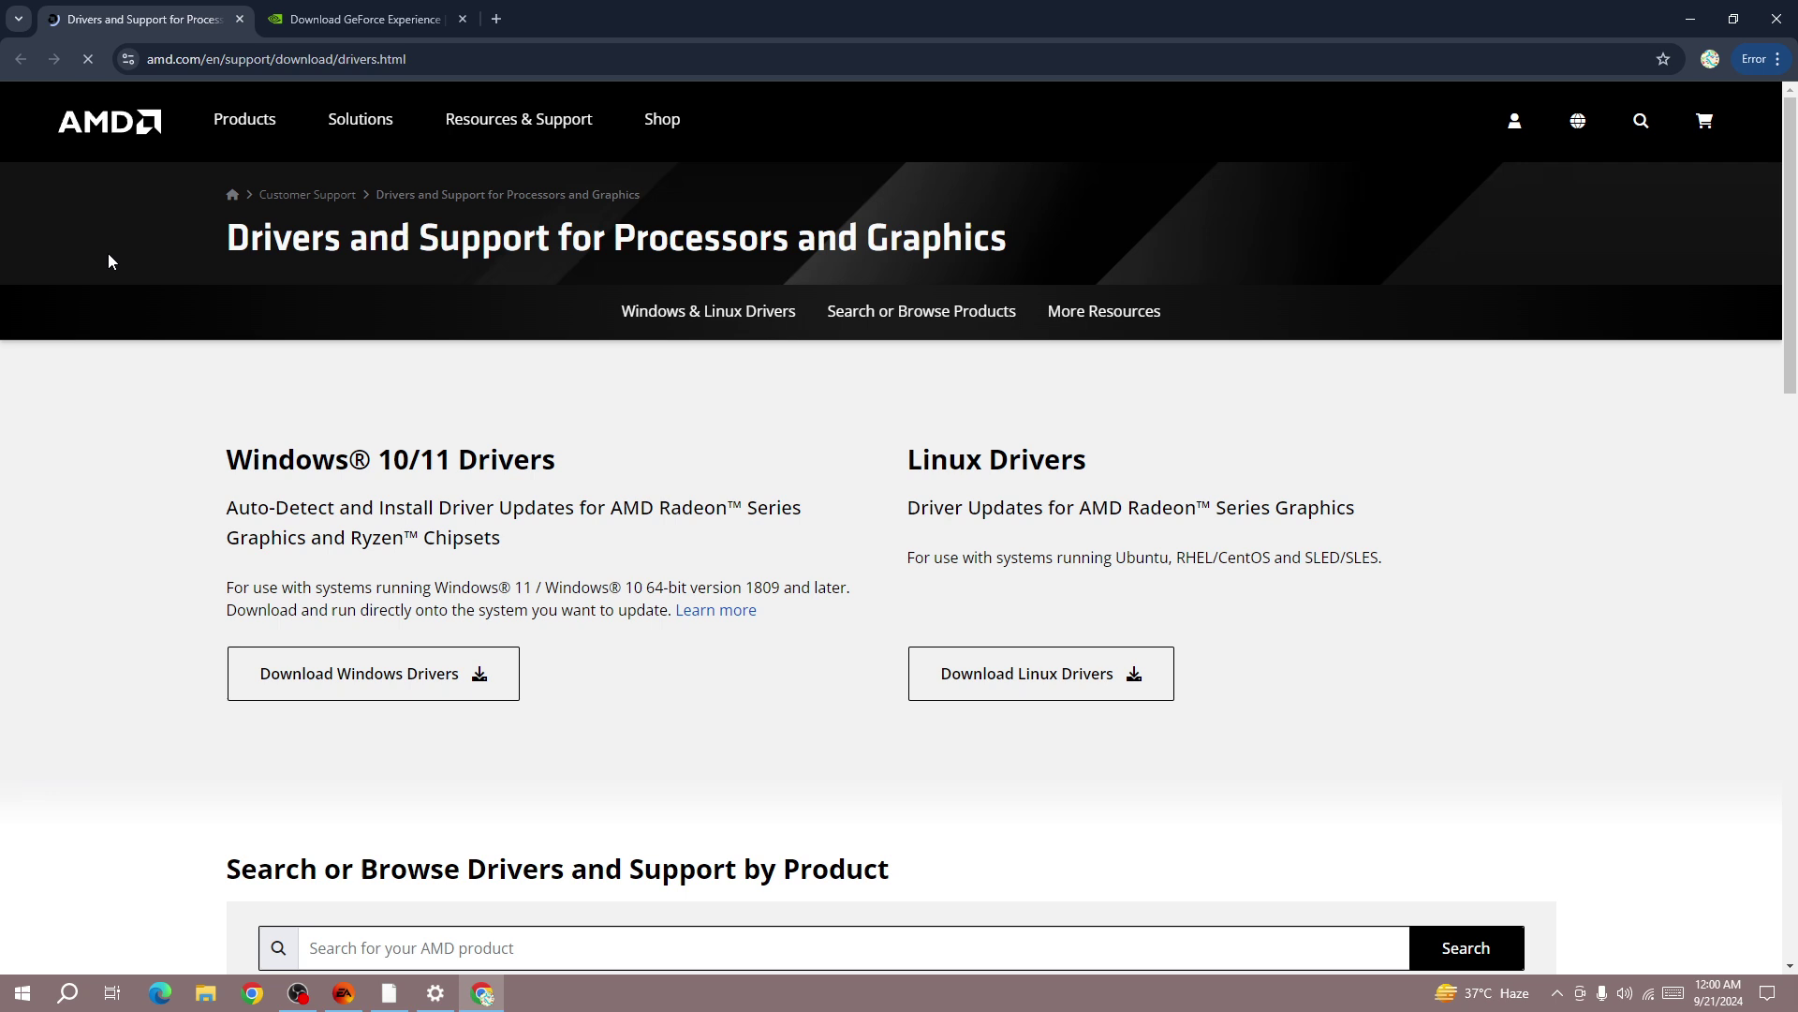
scroll(325, 538, "down", 2)
scroll(329, 543, "up", 1)
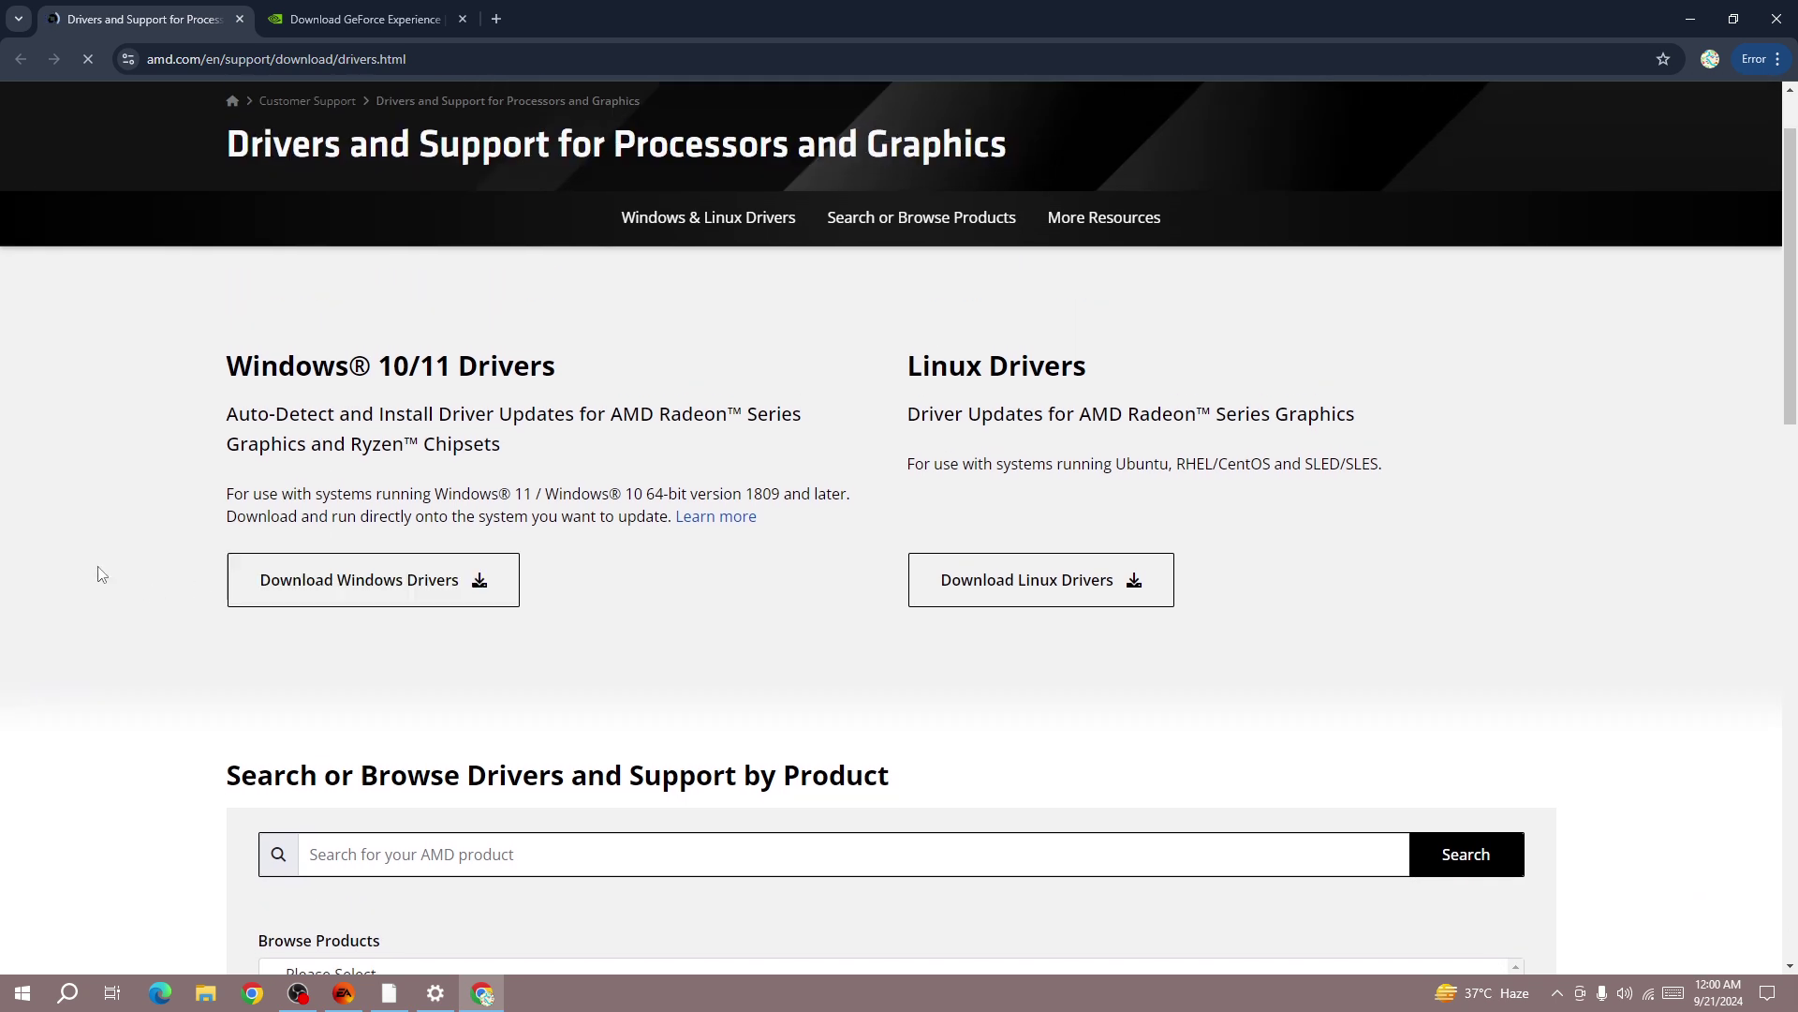
scroll(141, 550, "up", 1)
Step: Switch to the GeForce Experience download tab and highlight its version details
left_click(324, 20)
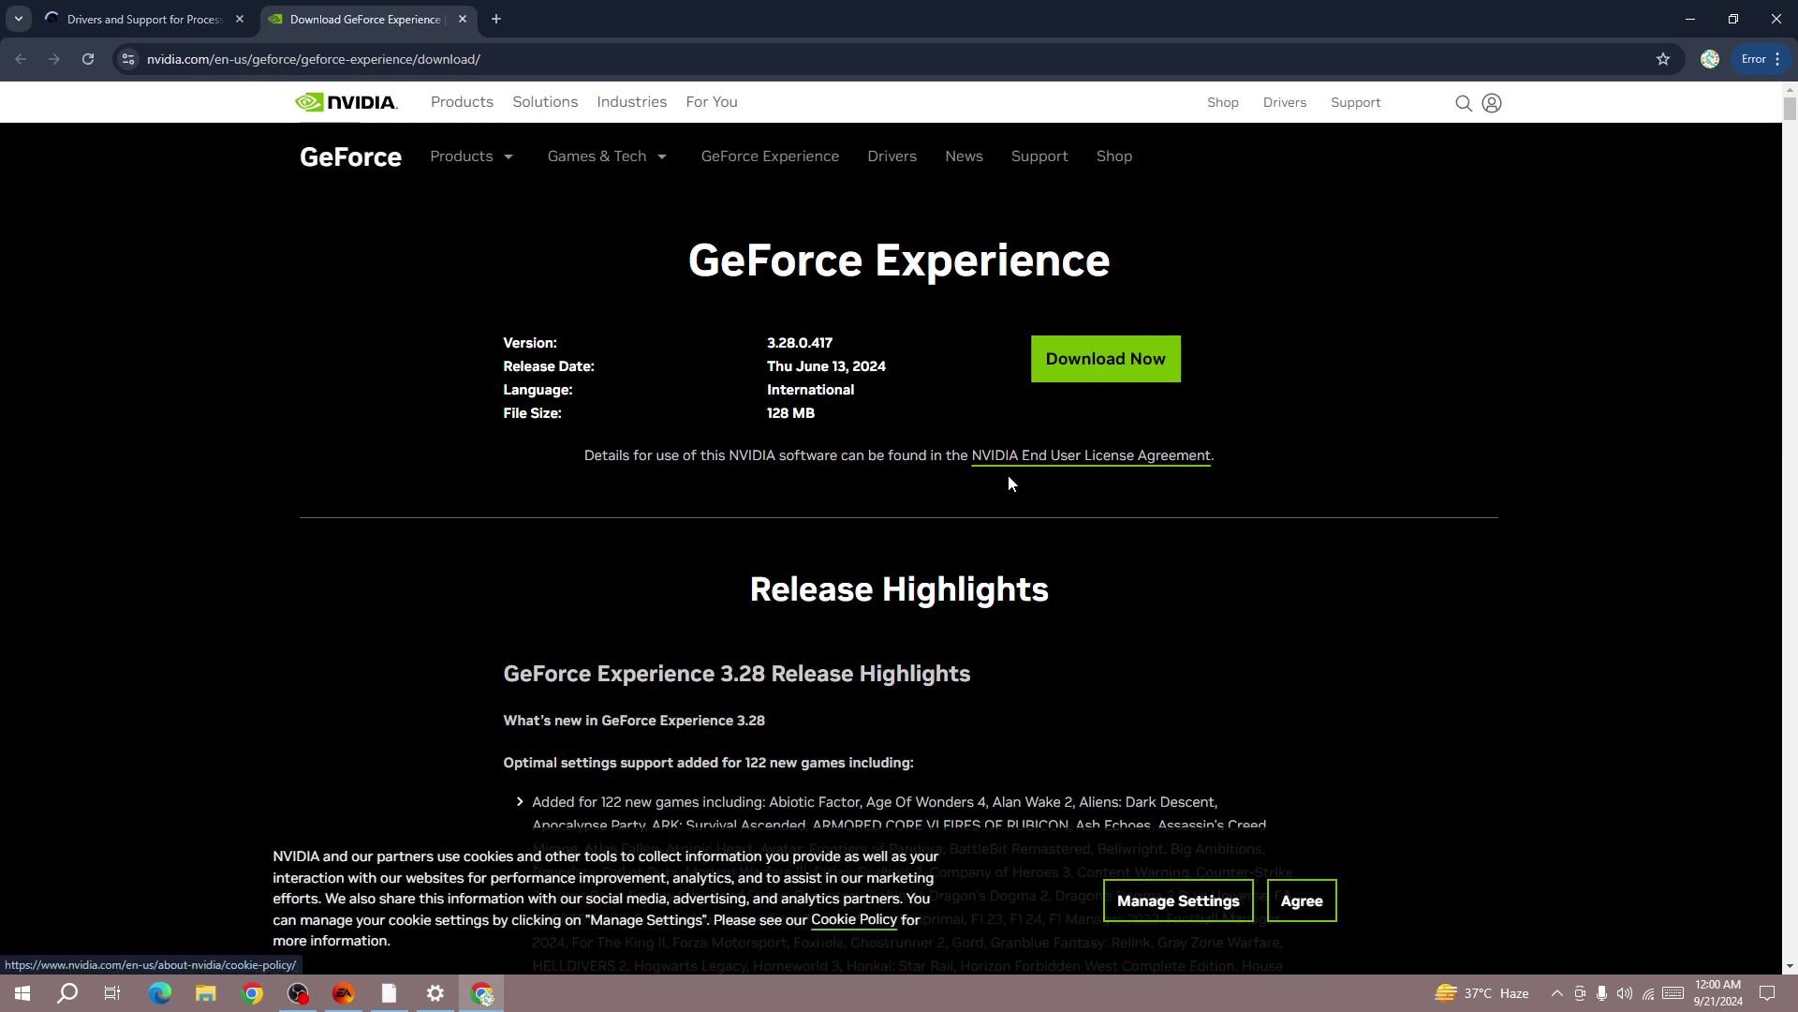
left_click_drag(1298, 450, 431, 248)
left_click(1112, 375)
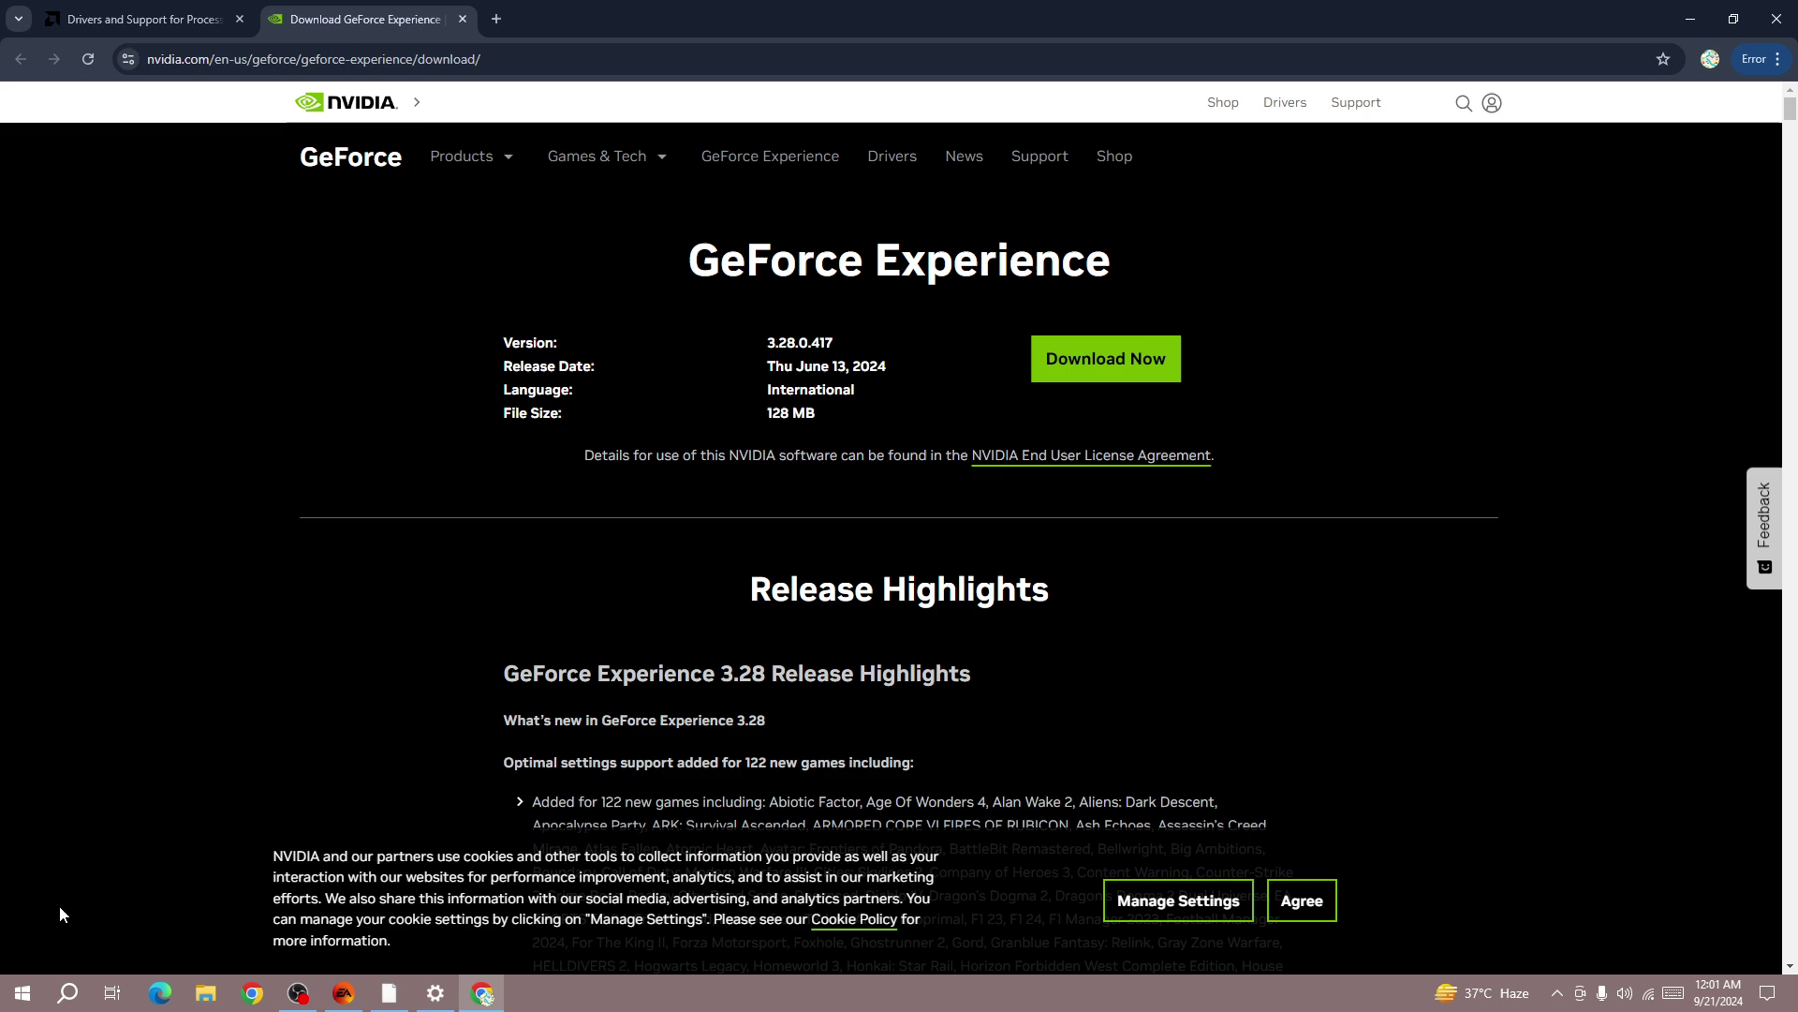
Step: Show the Start menu's sleep, shut down and restart options, then close them
left_click(21, 999)
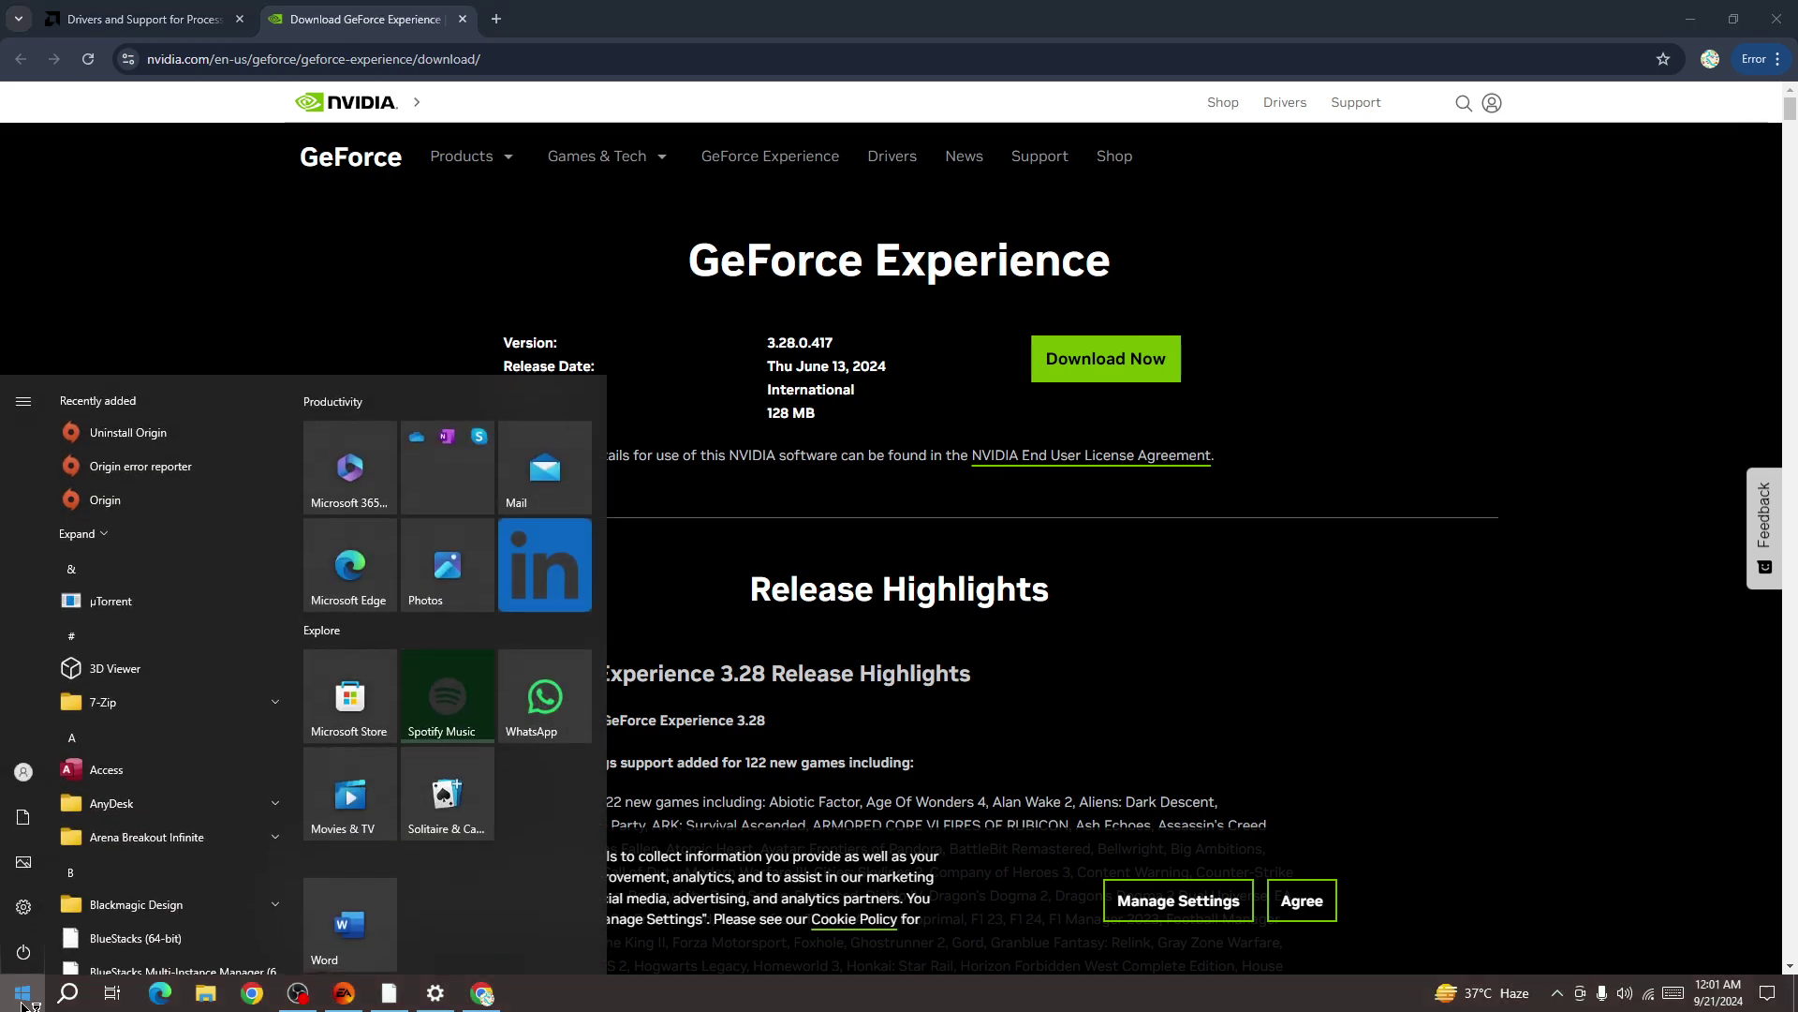
left_click(22, 953)
key("Escape")
key("Escape")
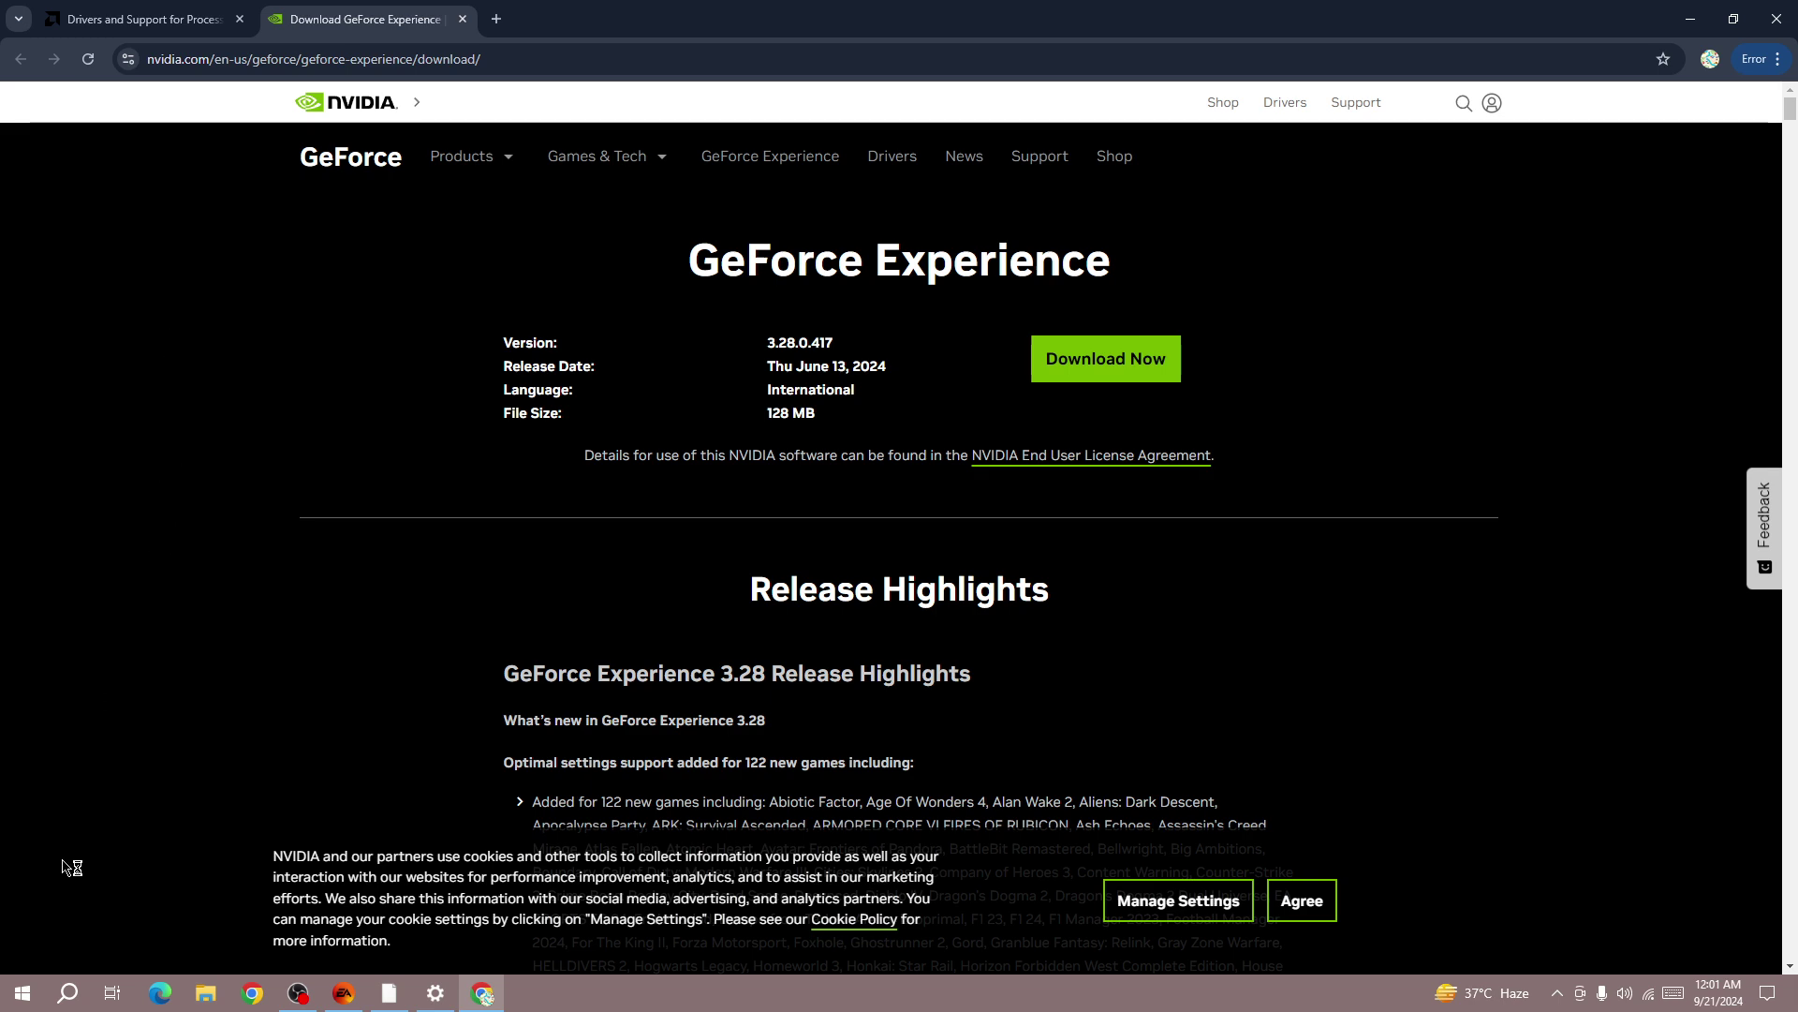
Step: Bring the Settings window with the up-to-date Windows Update page to the front
left_click(436, 994)
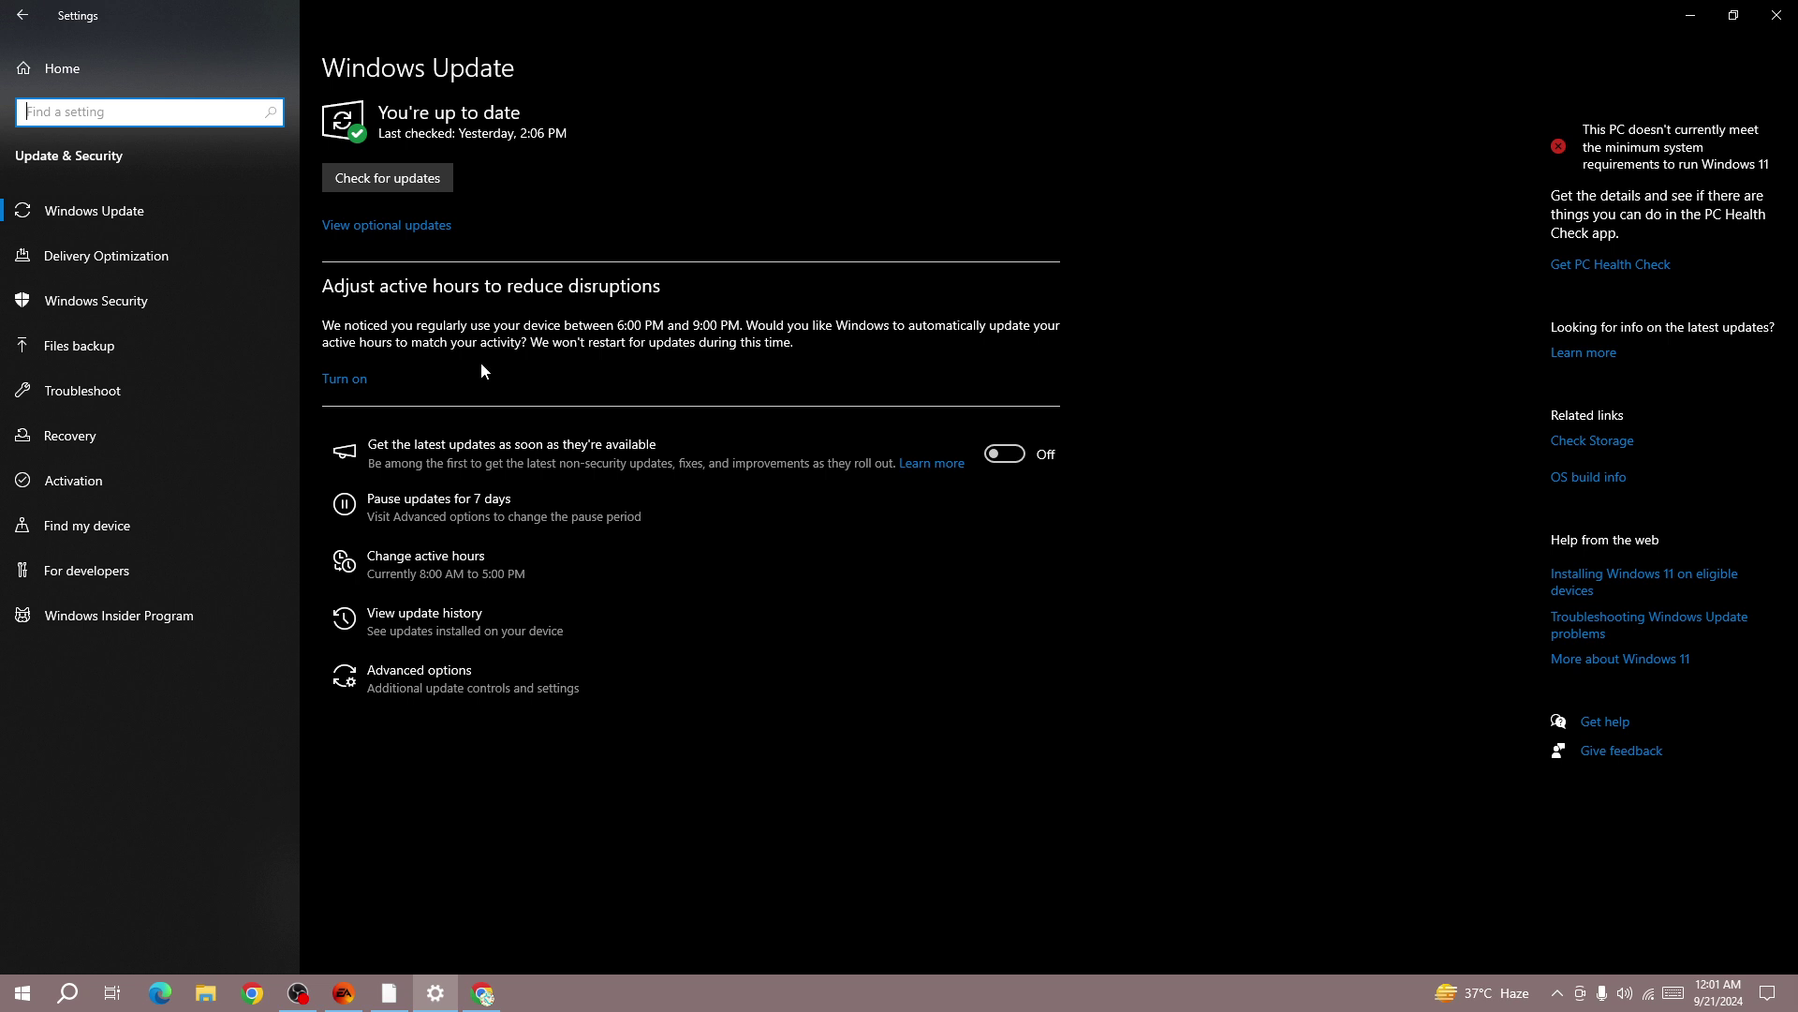
left_click(21, 994)
left_click(36, 961)
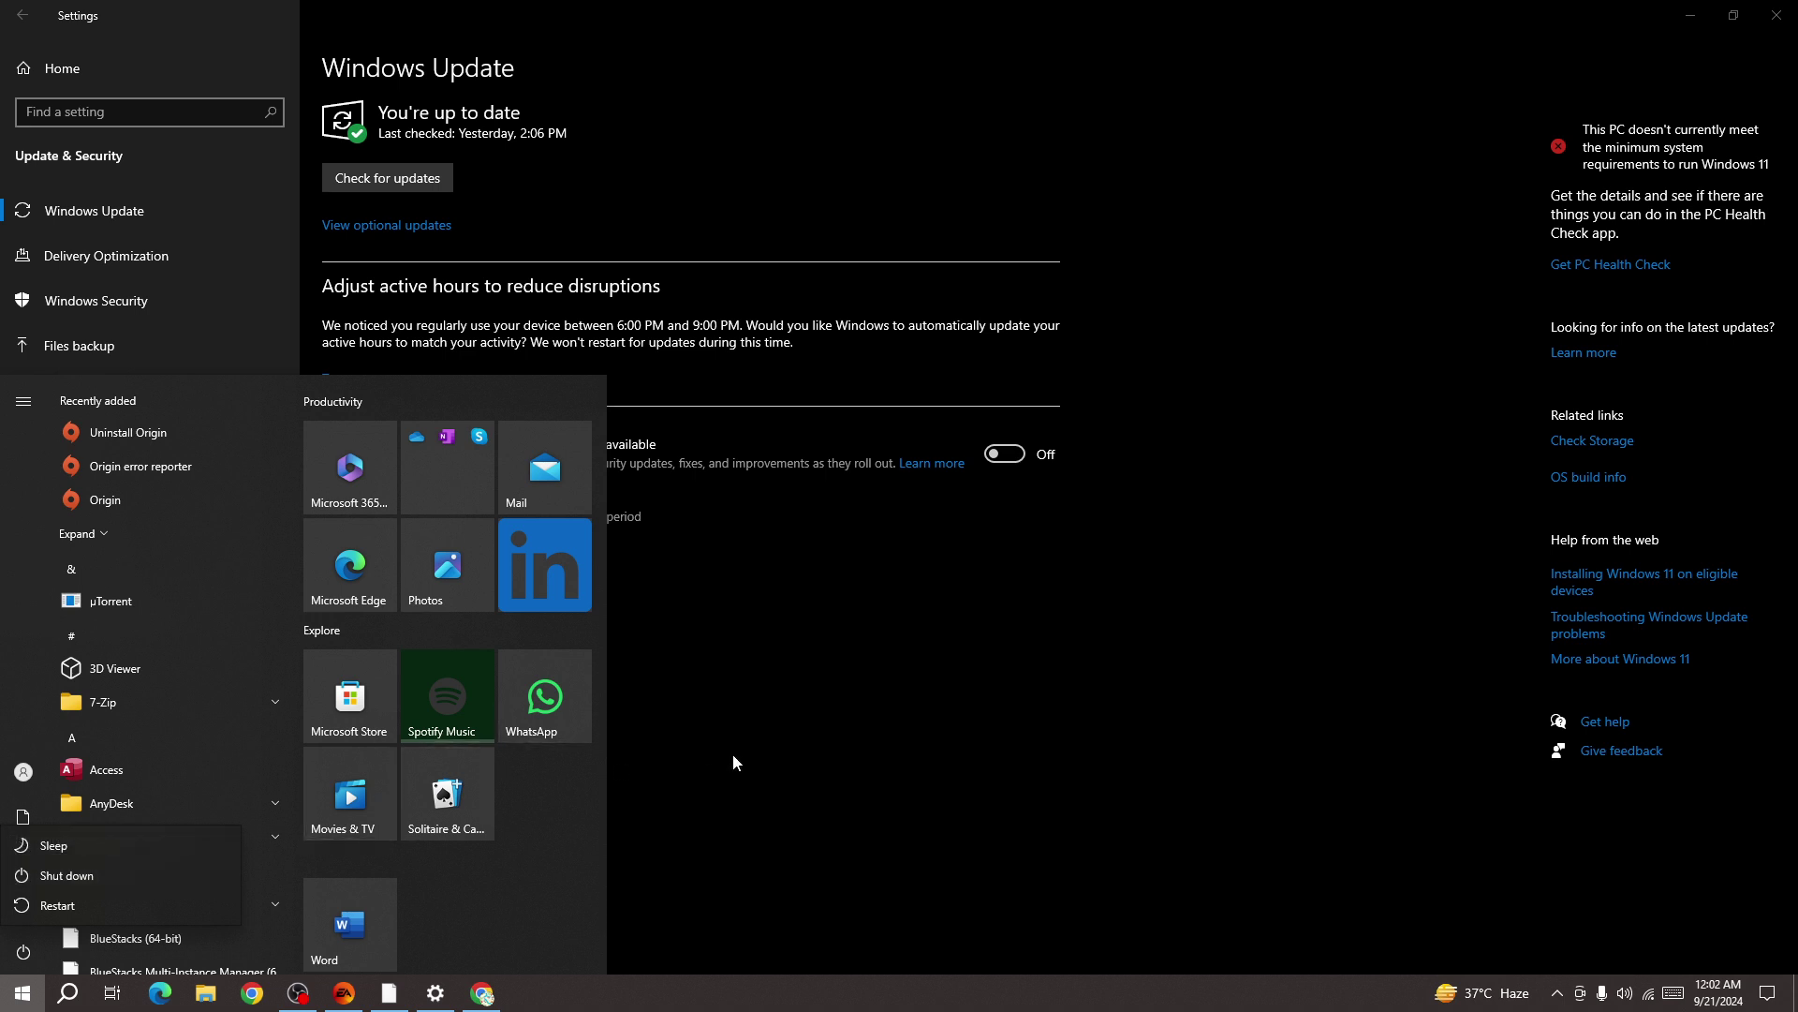
left_click(38, 964)
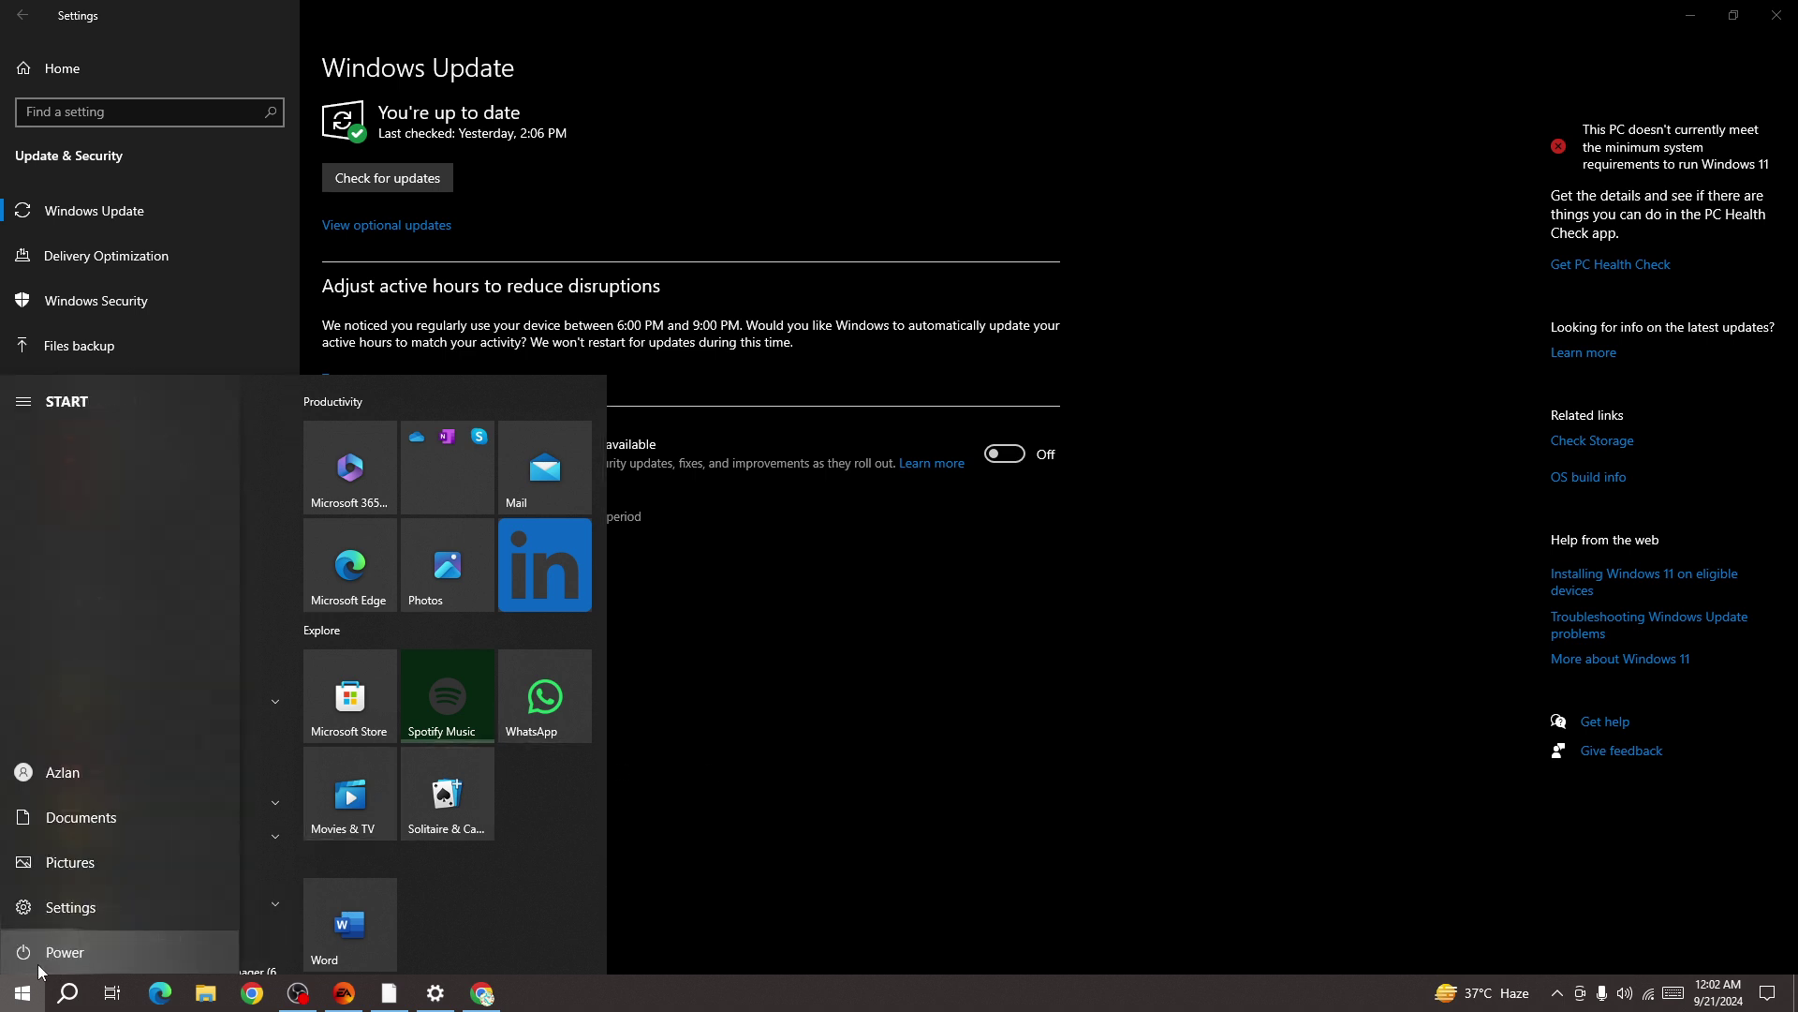
left_click(881, 788)
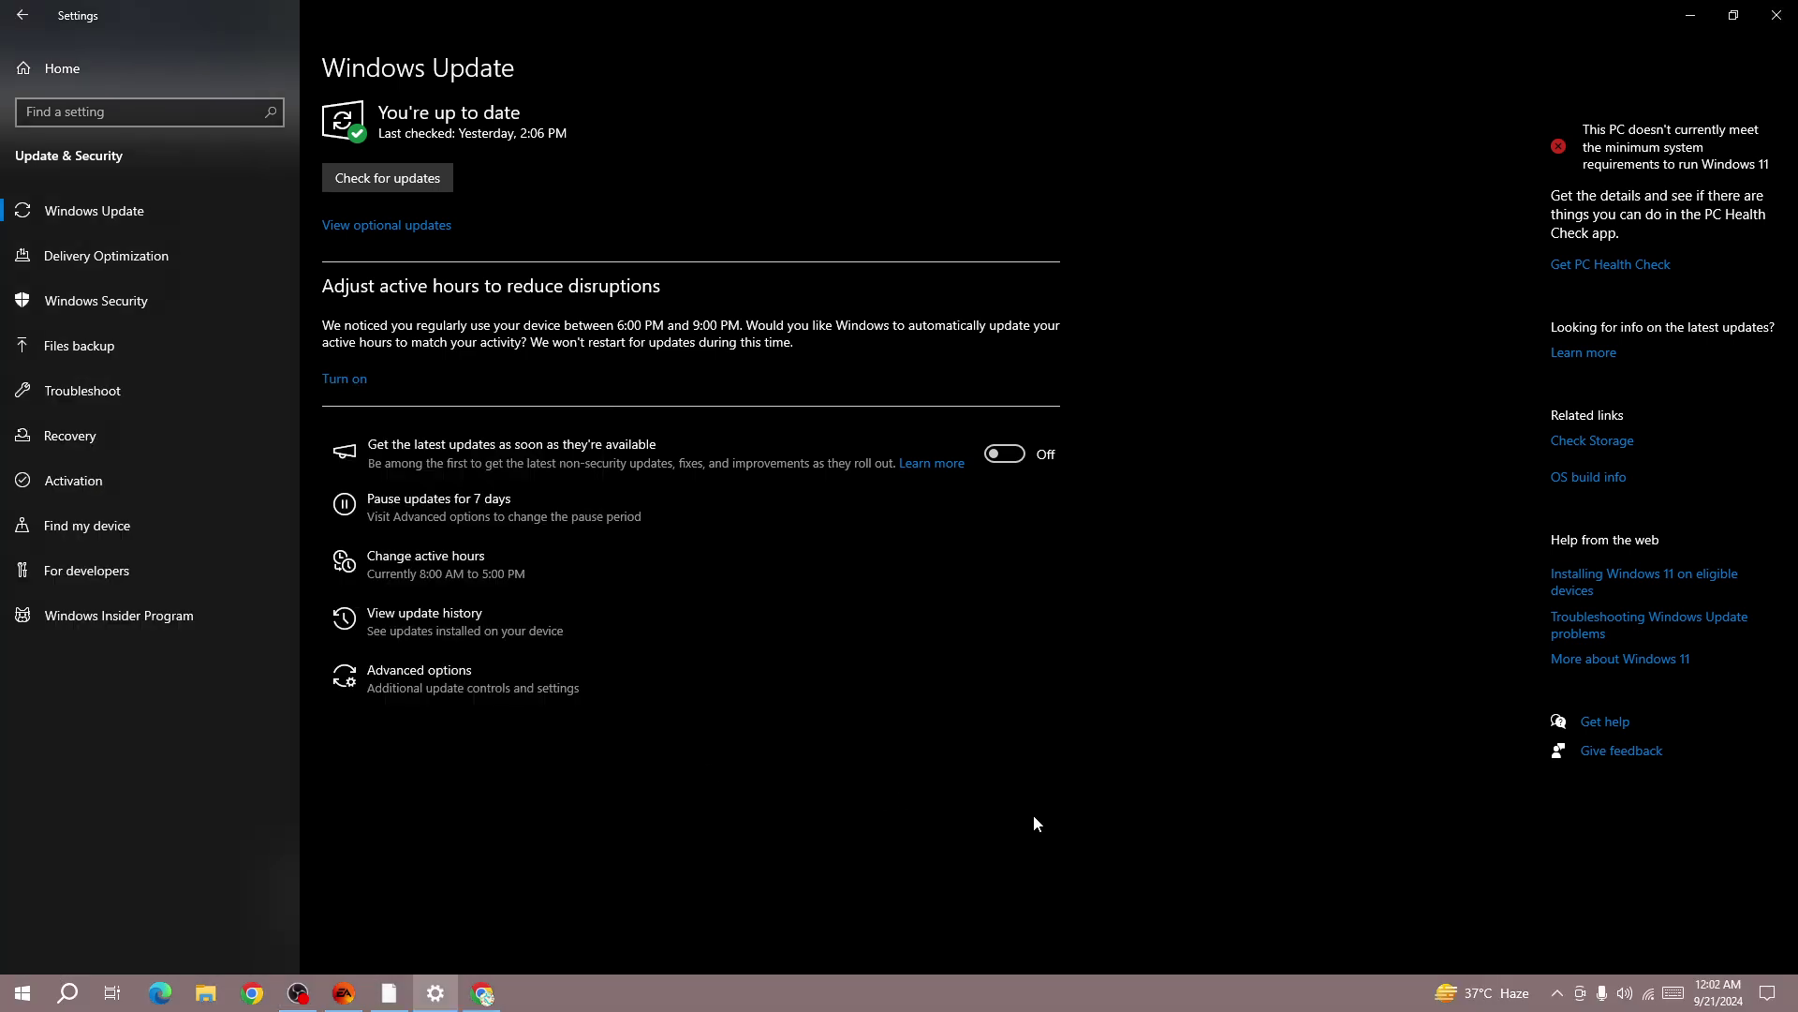